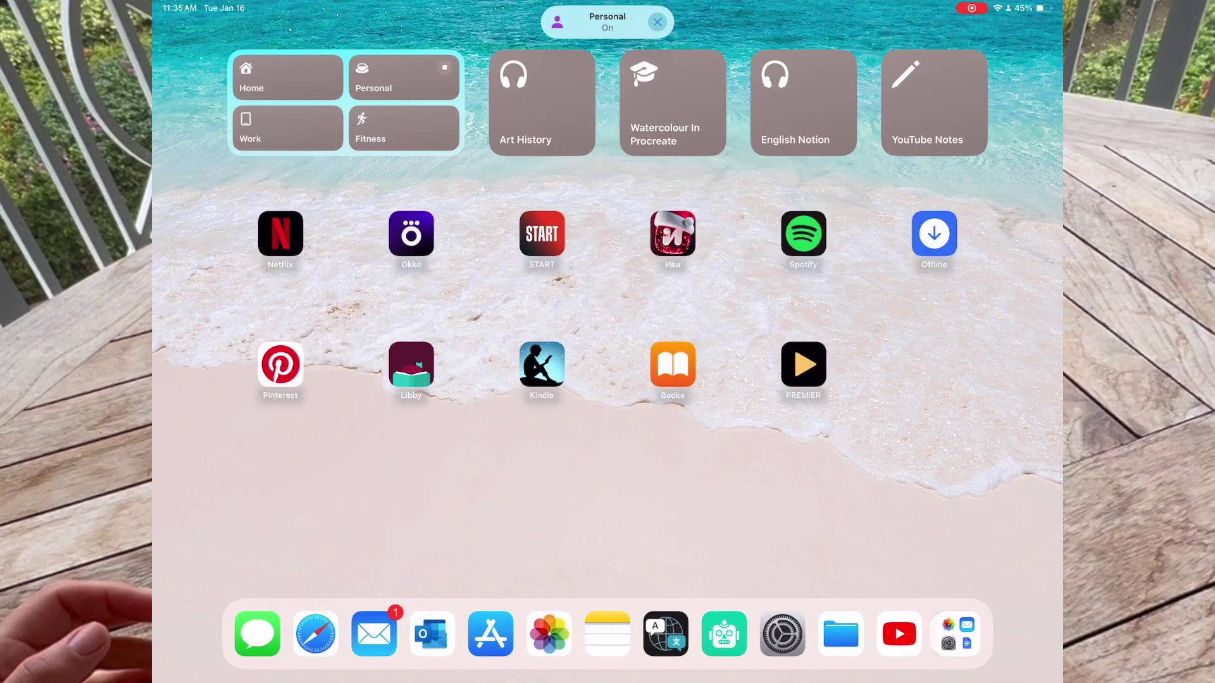
# - Switch focus to Work, then Fitness, then turn Fitness off from the Shortcuts widget
pyautogui.click(288, 128)
pyautogui.click(403, 127)
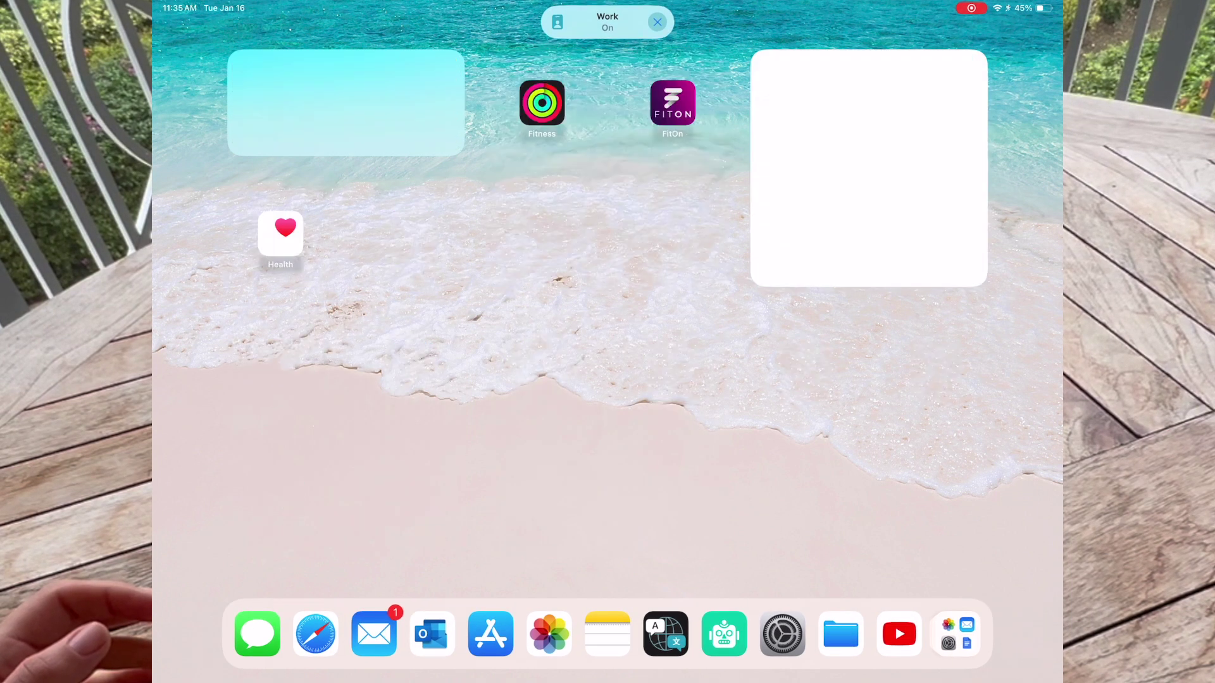
pyautogui.click(403, 128)
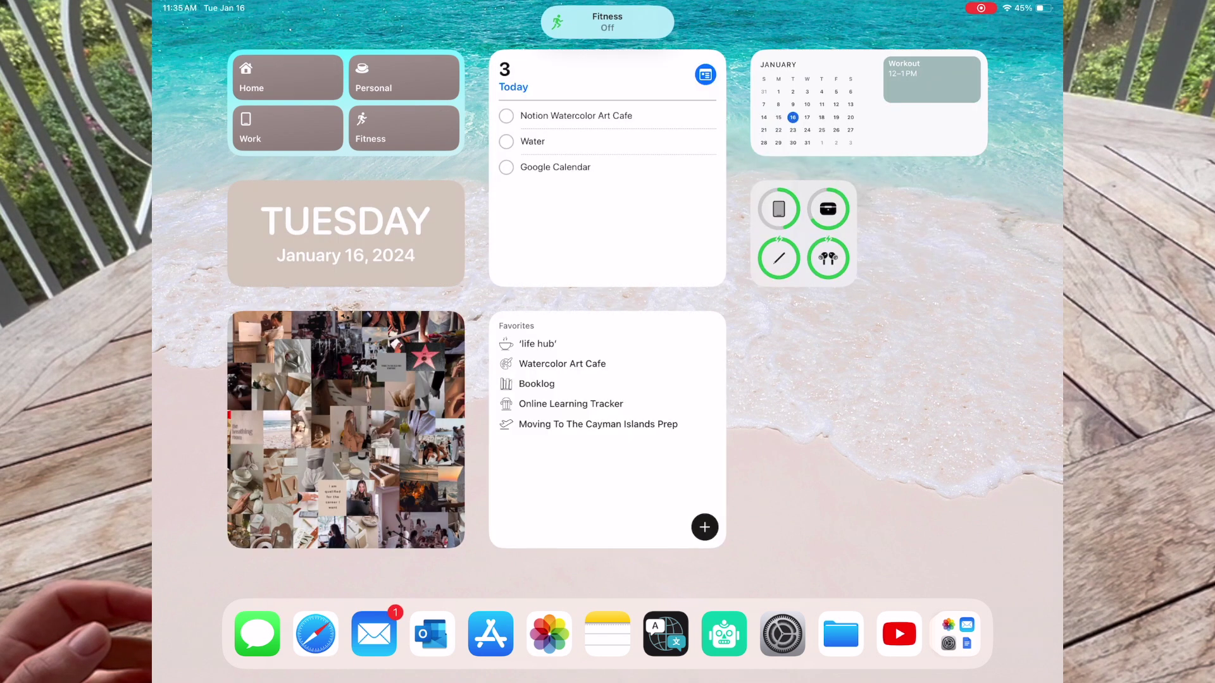
# - Cycle Personal, Work, Sleep and Fitness focus in Control Center, leave Fitness off, and open Settings
pyautogui.moveTo(1019, 8); pyautogui.dragTo(1013, 253)
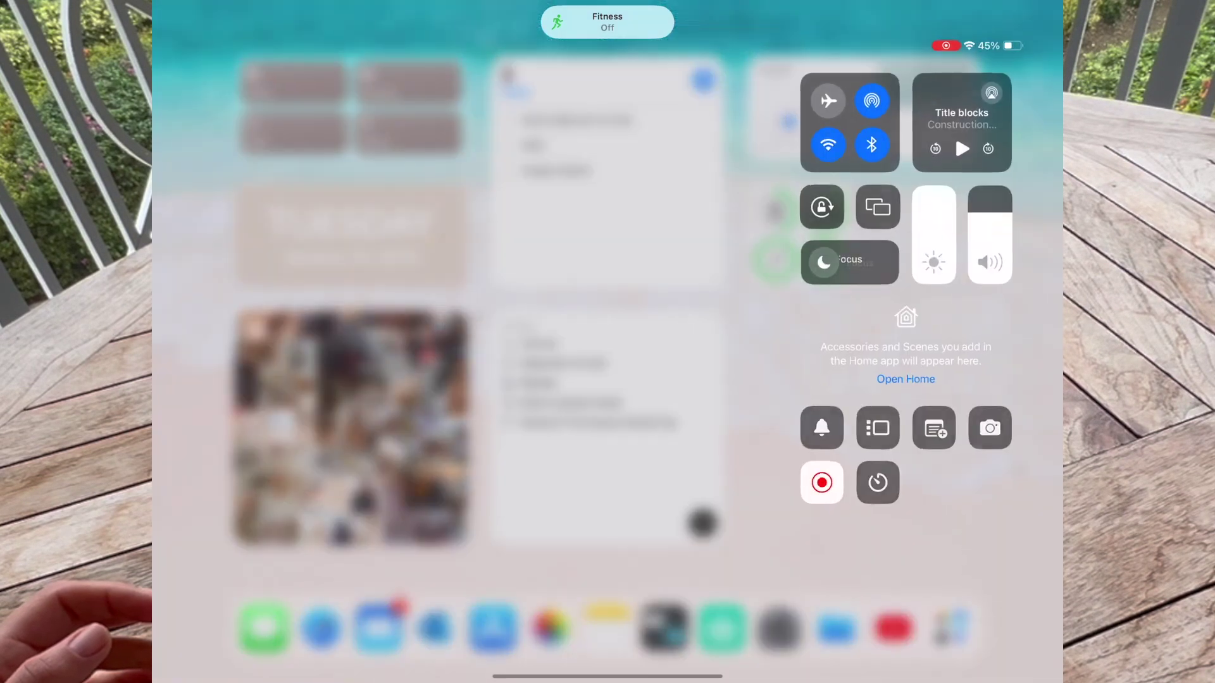
pyautogui.click(849, 262)
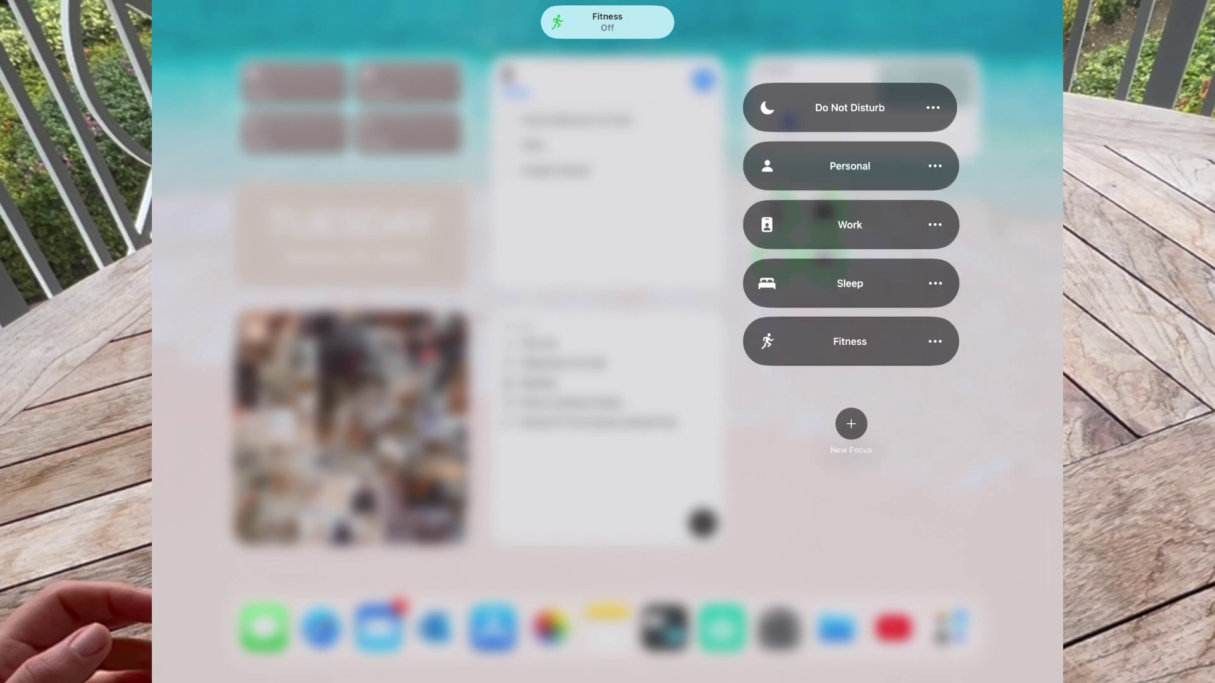
pyautogui.click(849, 165)
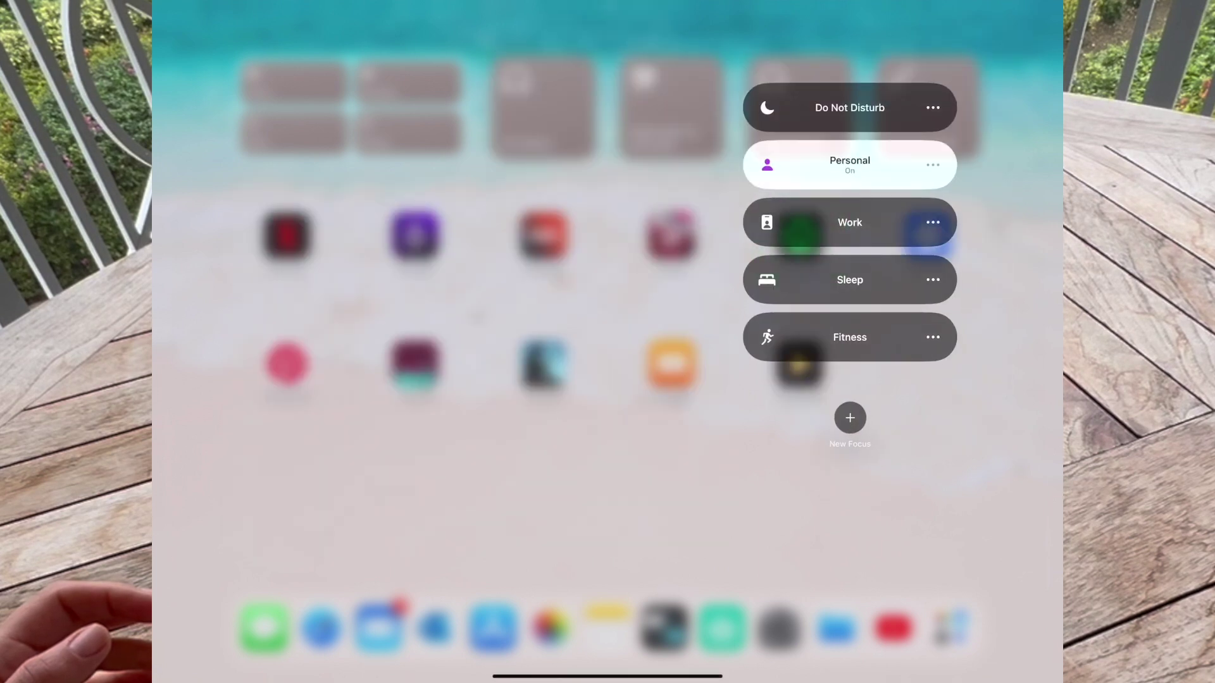
pyautogui.click(850, 222)
pyautogui.click(850, 280)
pyautogui.click(850, 337)
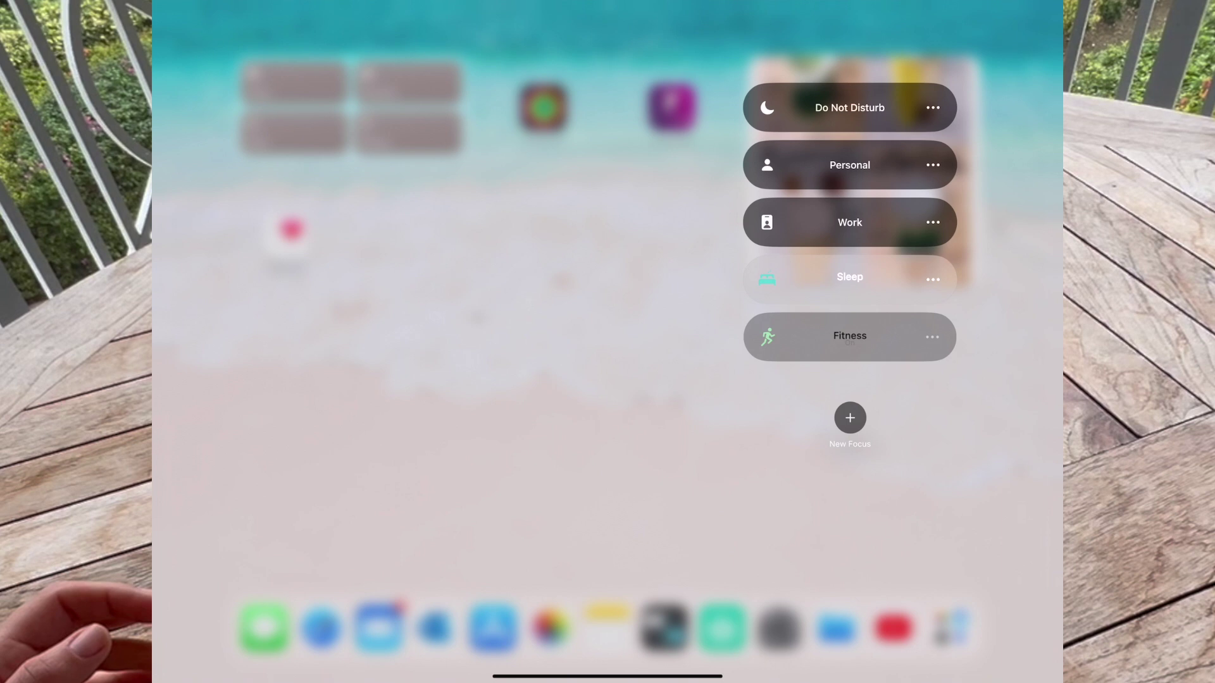
pyautogui.click(849, 338)
pyautogui.click(607, 507)
pyautogui.click(752, 634)
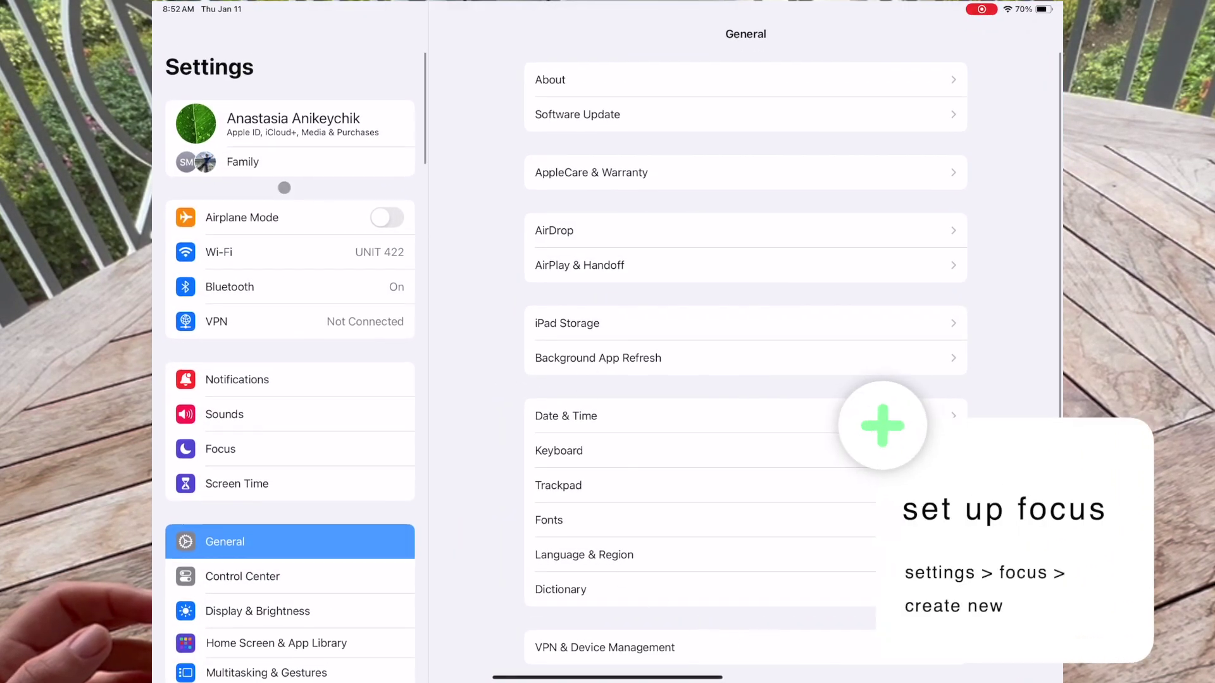
# - Search Settings for 'FOCU', open the Focus page and start adding a new Focus
pyautogui.scroll(2, 284, 187)
pyautogui.click(301, 101)
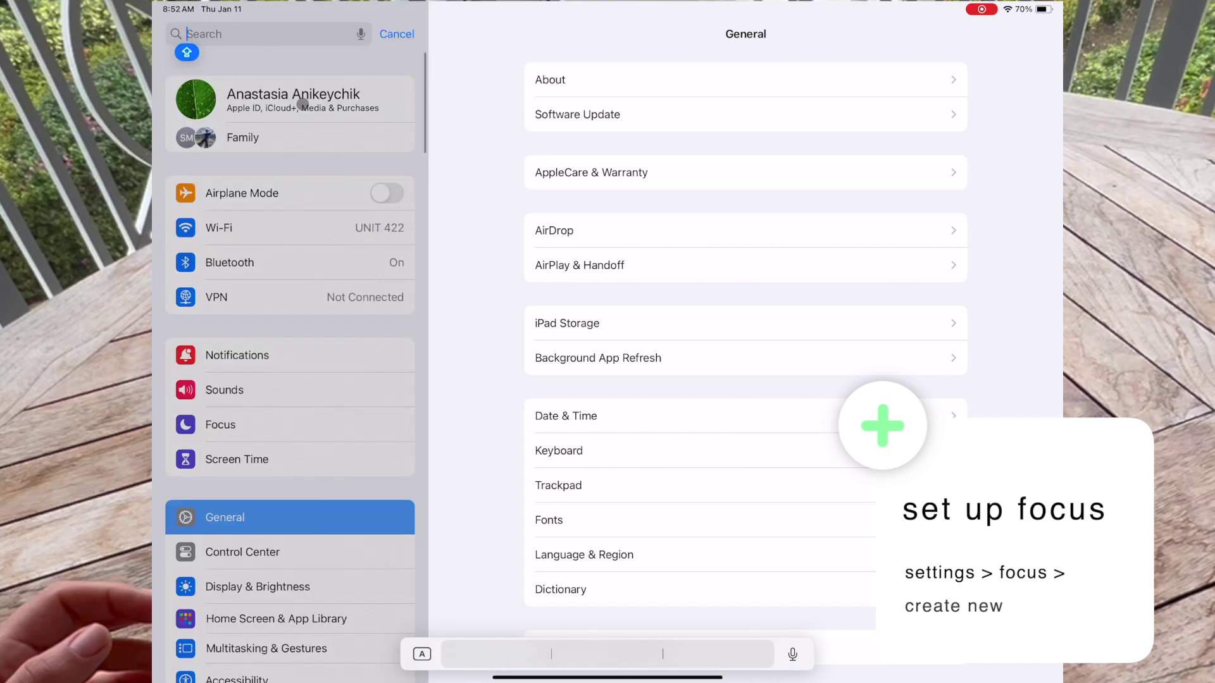
pyautogui.write('FOCUS')
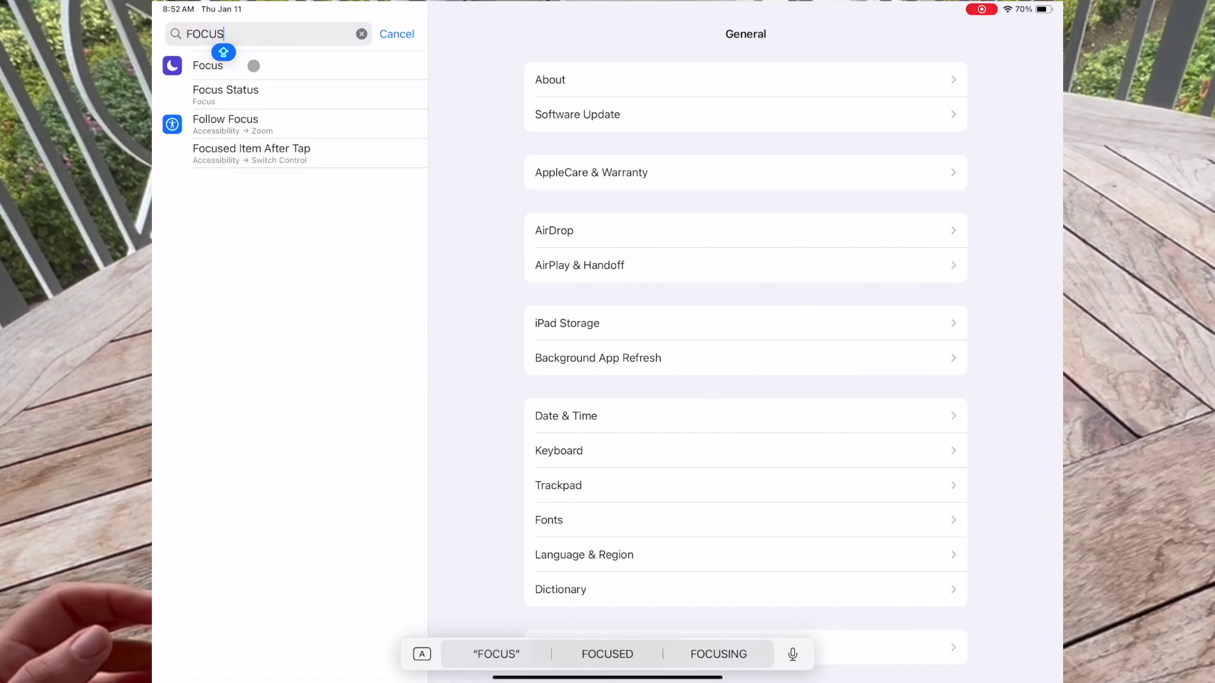
pyautogui.click(253, 65)
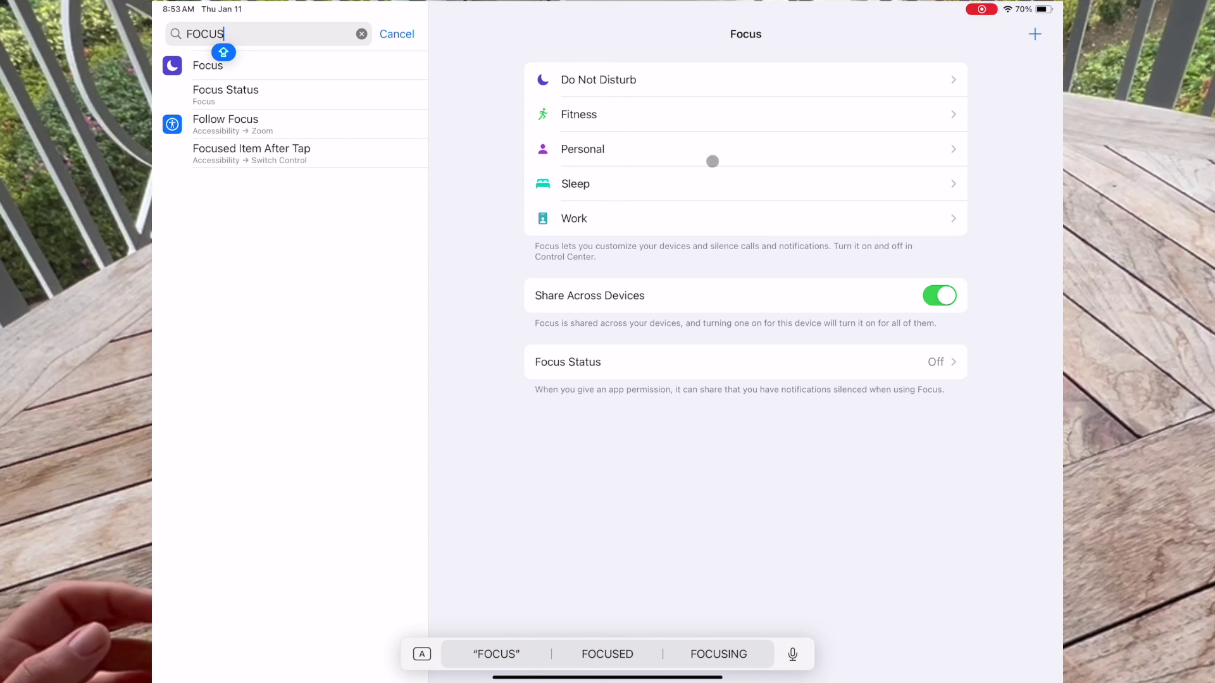
pyautogui.click(1035, 34)
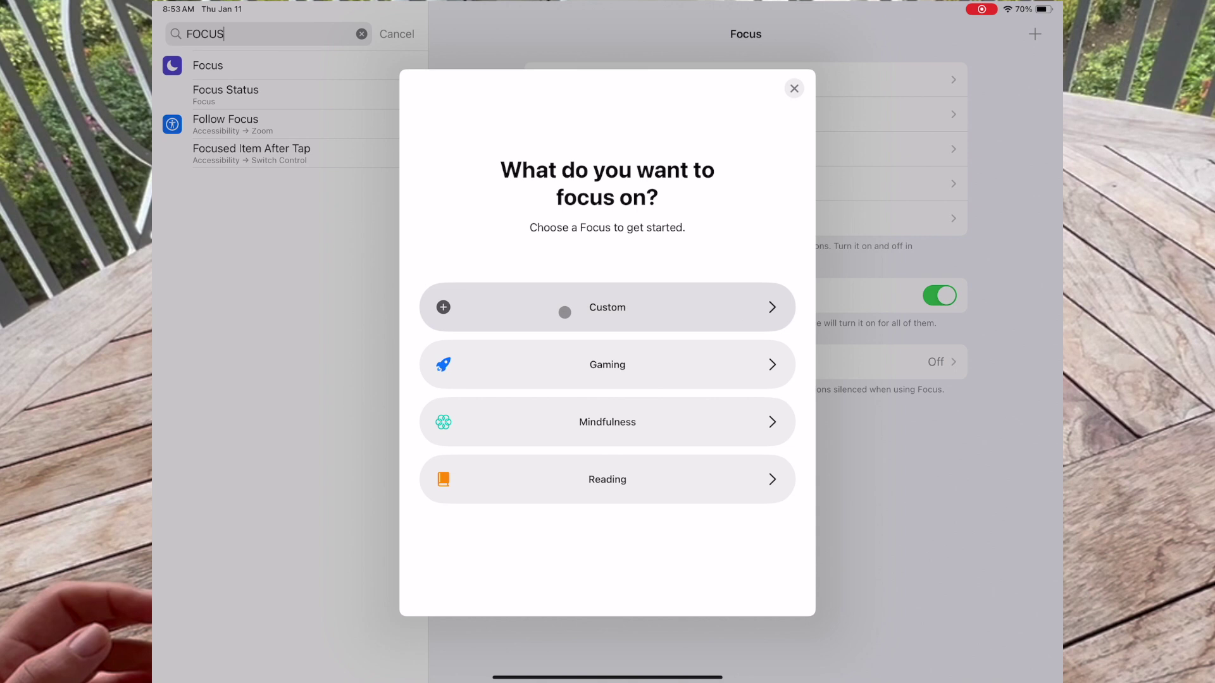
# - Choose a Custom Focus and give it a teal palette icon
pyautogui.click(565, 312)
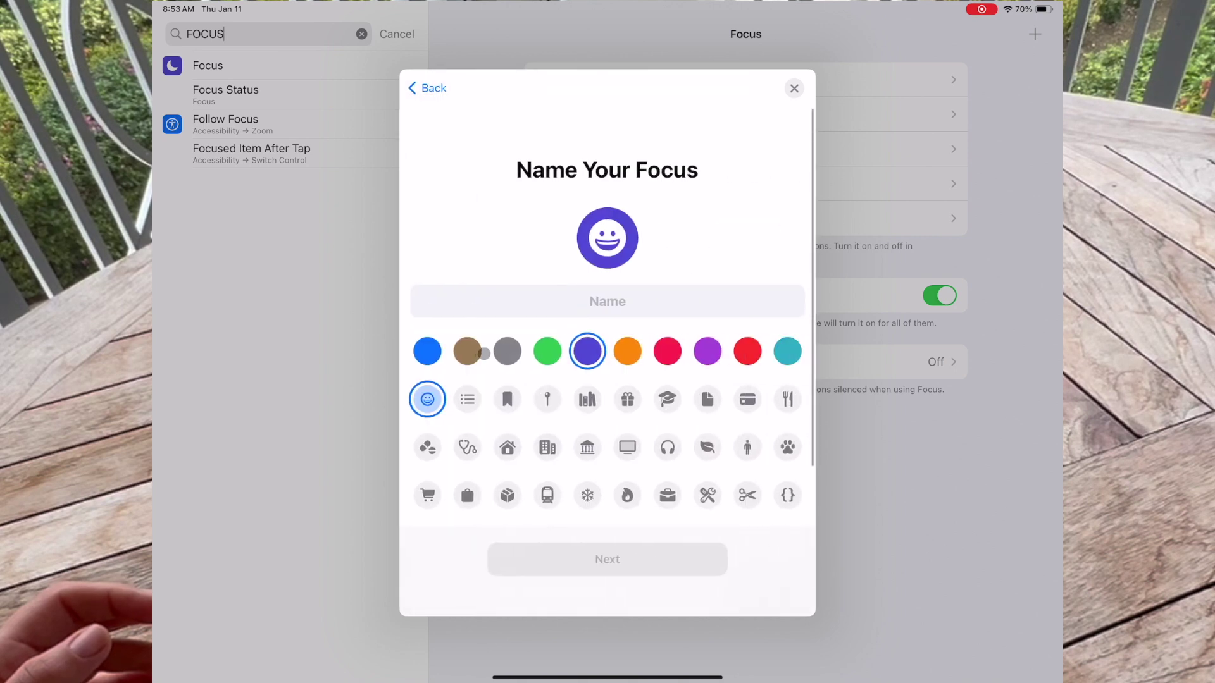
pyautogui.scroll(-3, 552, 406)
pyautogui.click(467, 507)
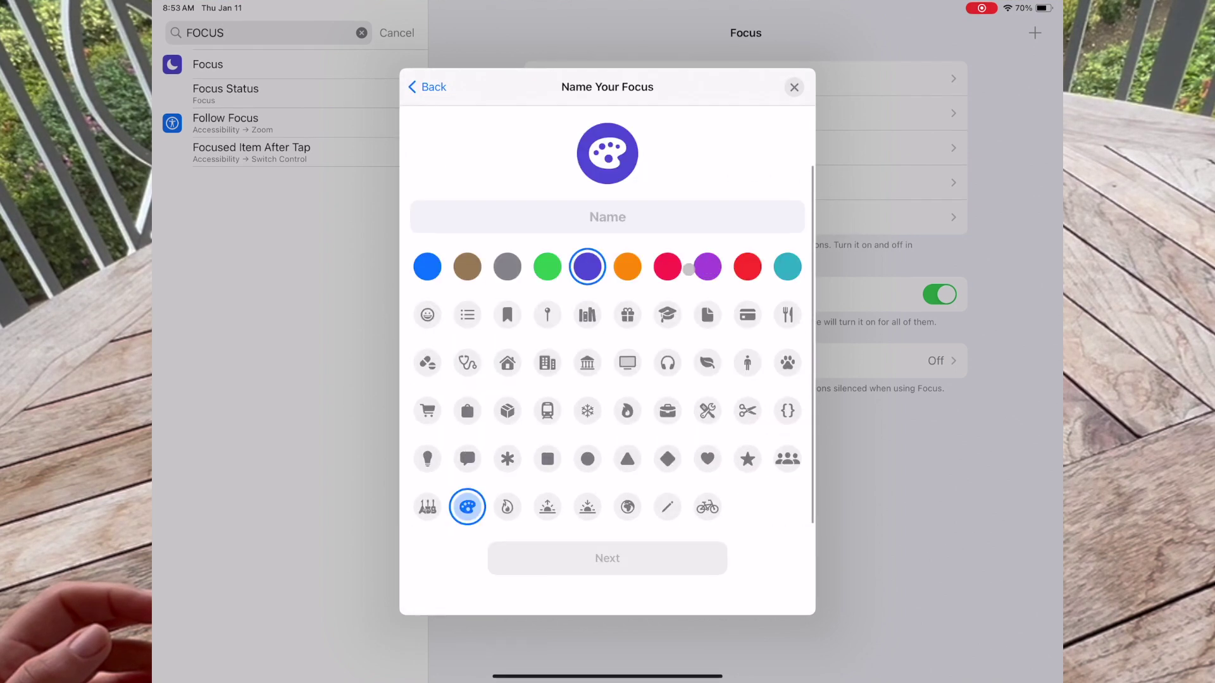
pyautogui.click(787, 260)
pyautogui.scroll(-2, 610, 547)
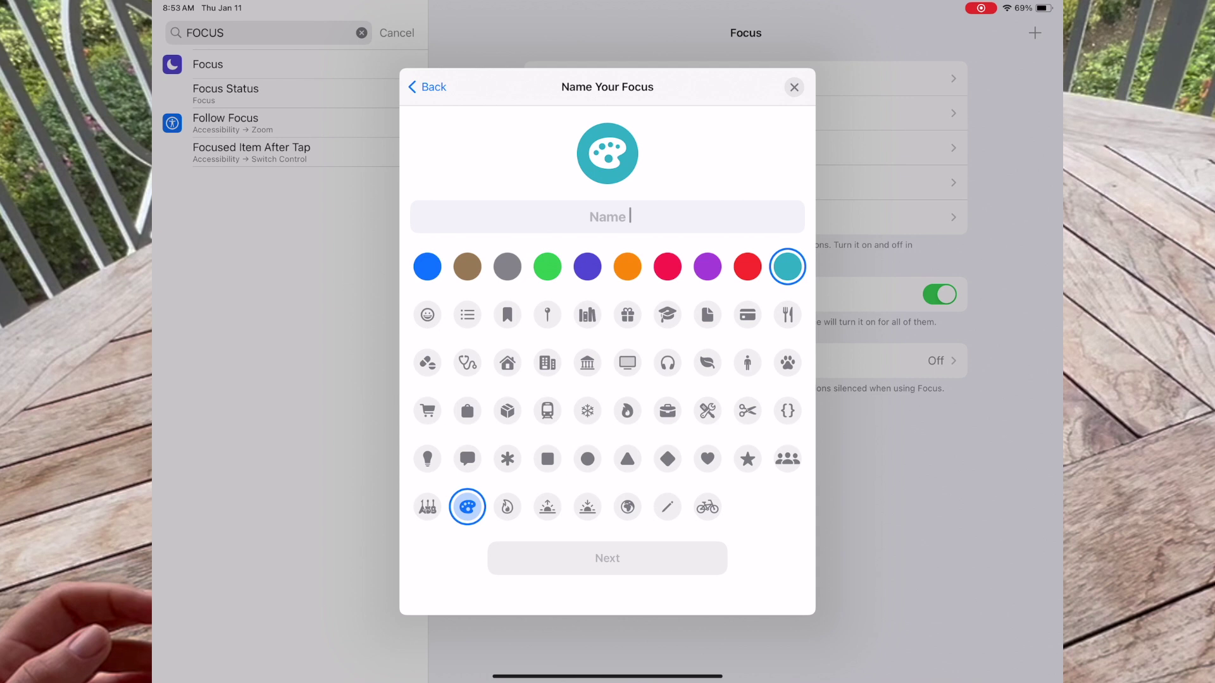
# - Name the Focus 'ART' and continue to its customization page
pyautogui.click(630, 216)
pyautogui.write('ART')
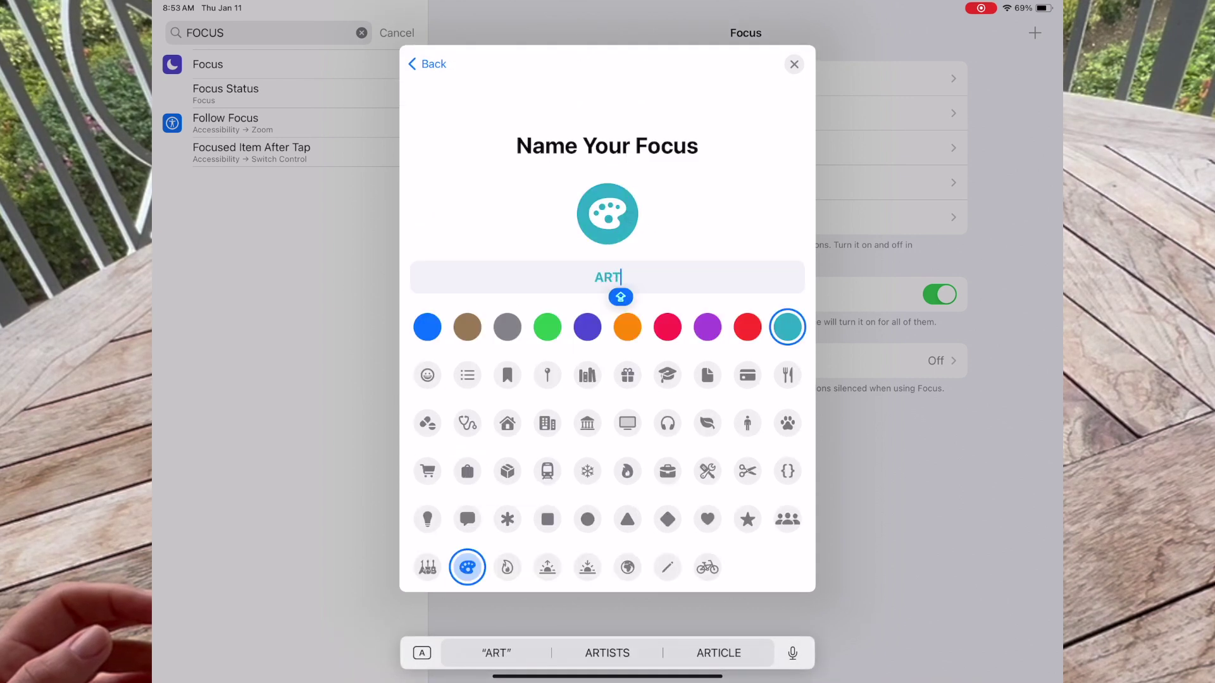
pyautogui.press('Return')
pyautogui.click(607, 560)
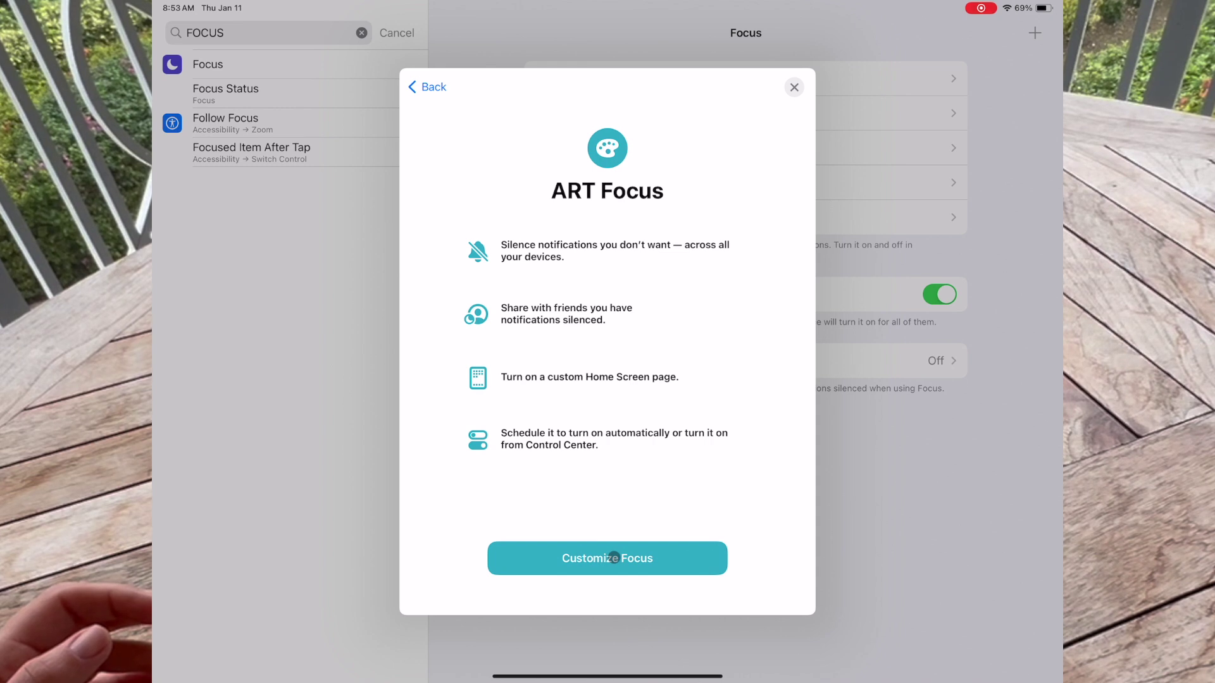
pyautogui.click(620, 558)
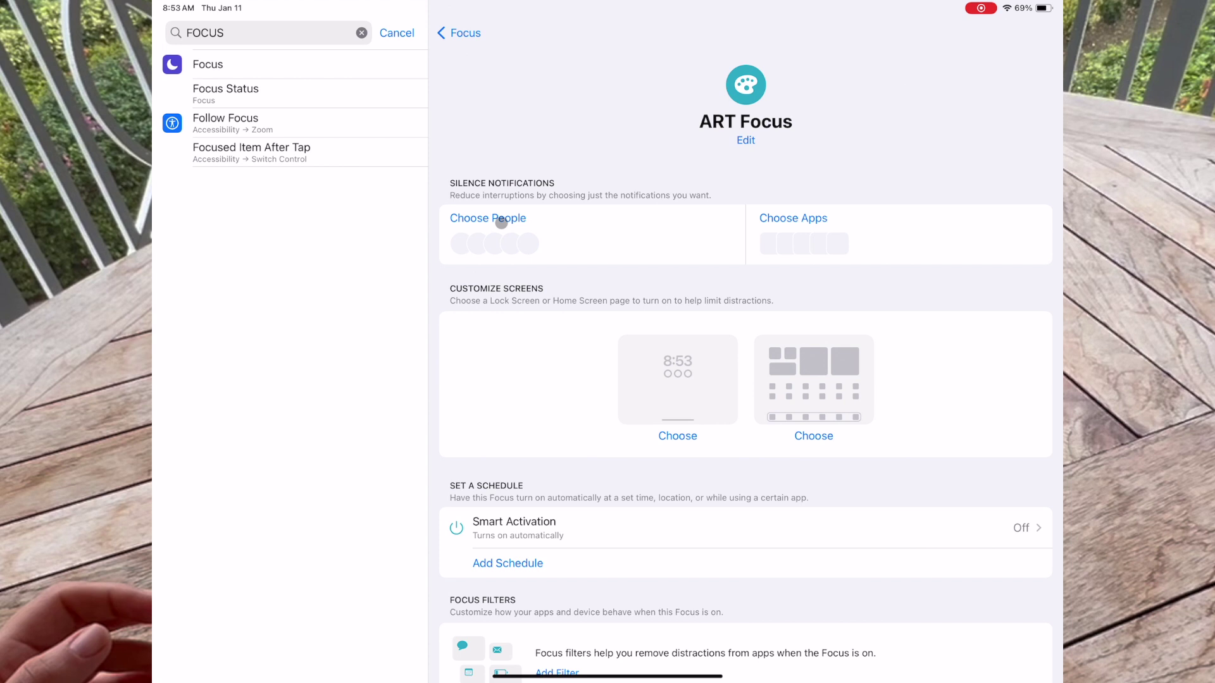
# - Preview the ART Focus lock screen choice without changing it, then open its Home Screen page chooser
pyautogui.scroll(-1, 688, 417)
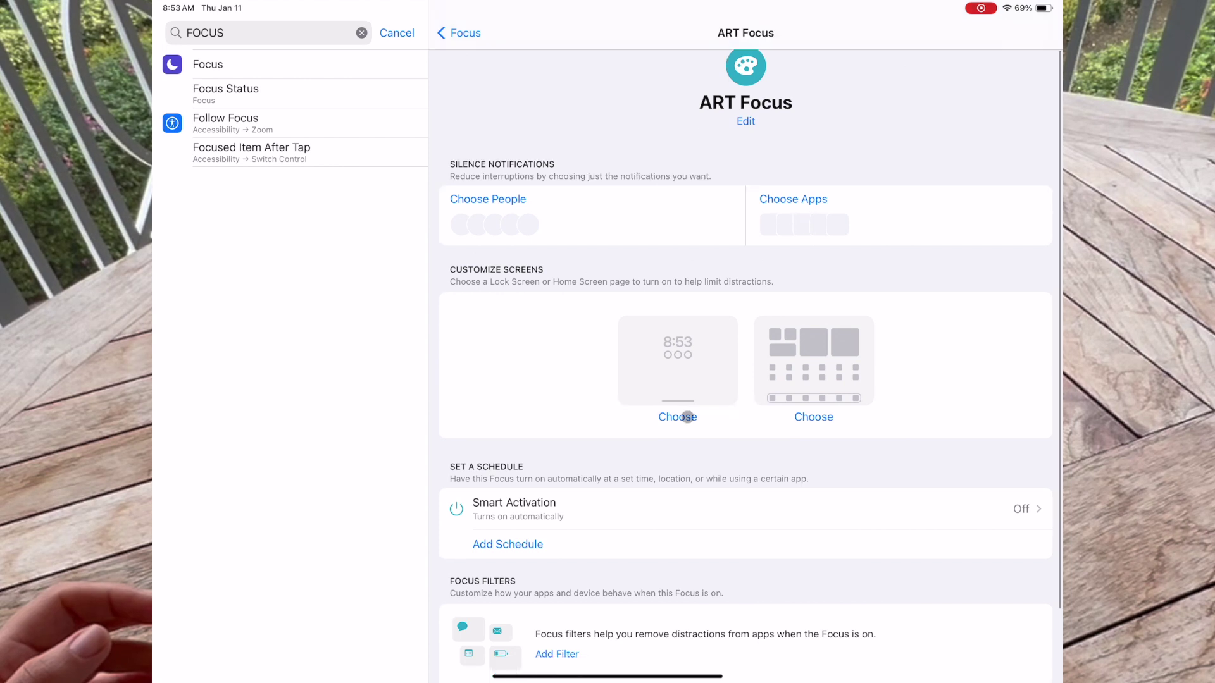
pyautogui.click(686, 417)
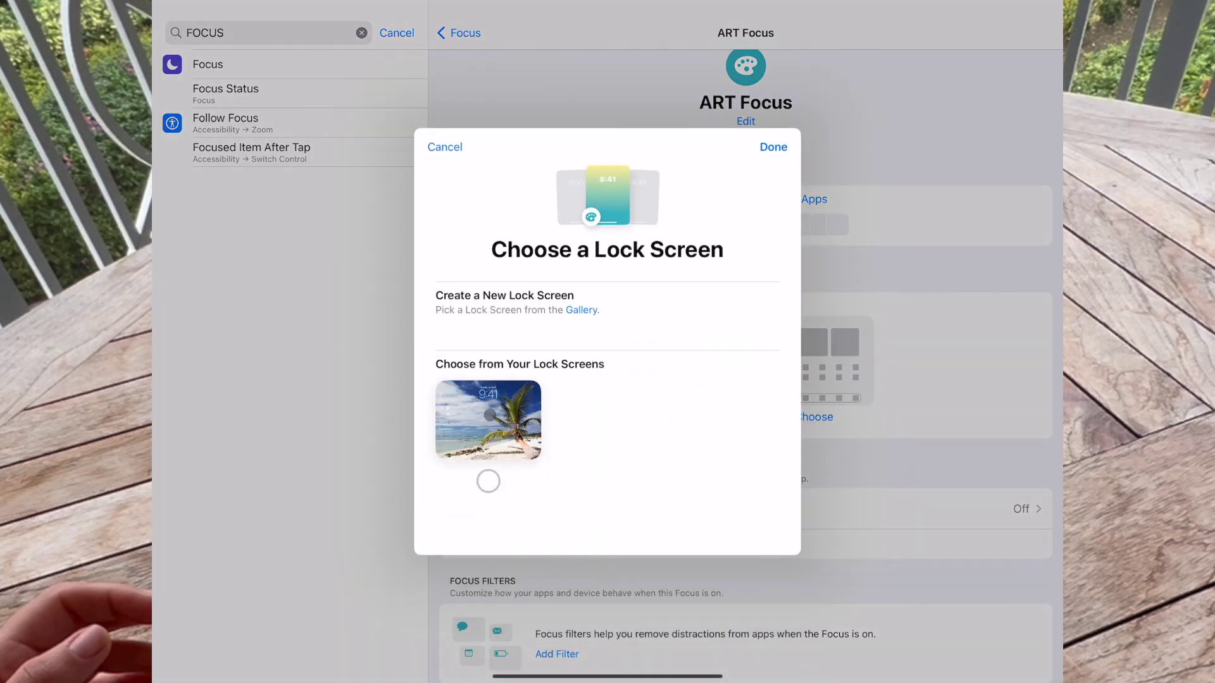
pyautogui.click(811, 416)
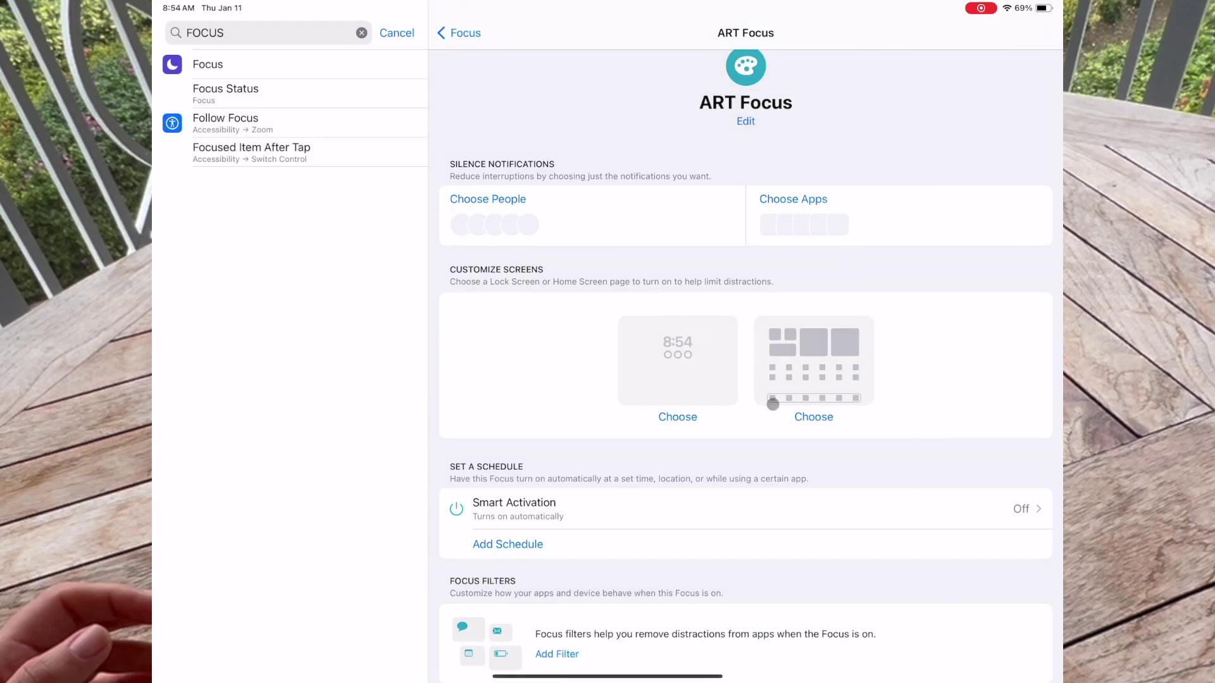
pyautogui.click(816, 418)
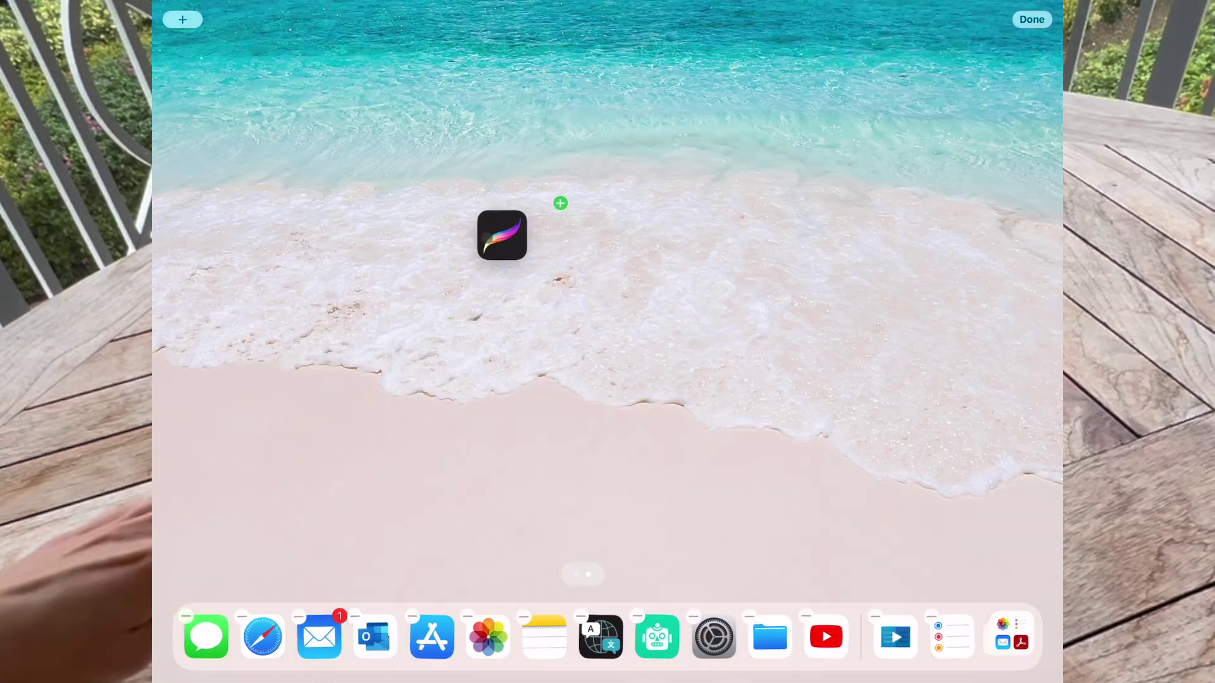
# - Move Procreate onto an empty home screen page and browse the pages
pyautogui.moveTo(792, 169); pyautogui.dragTo(443, 243)
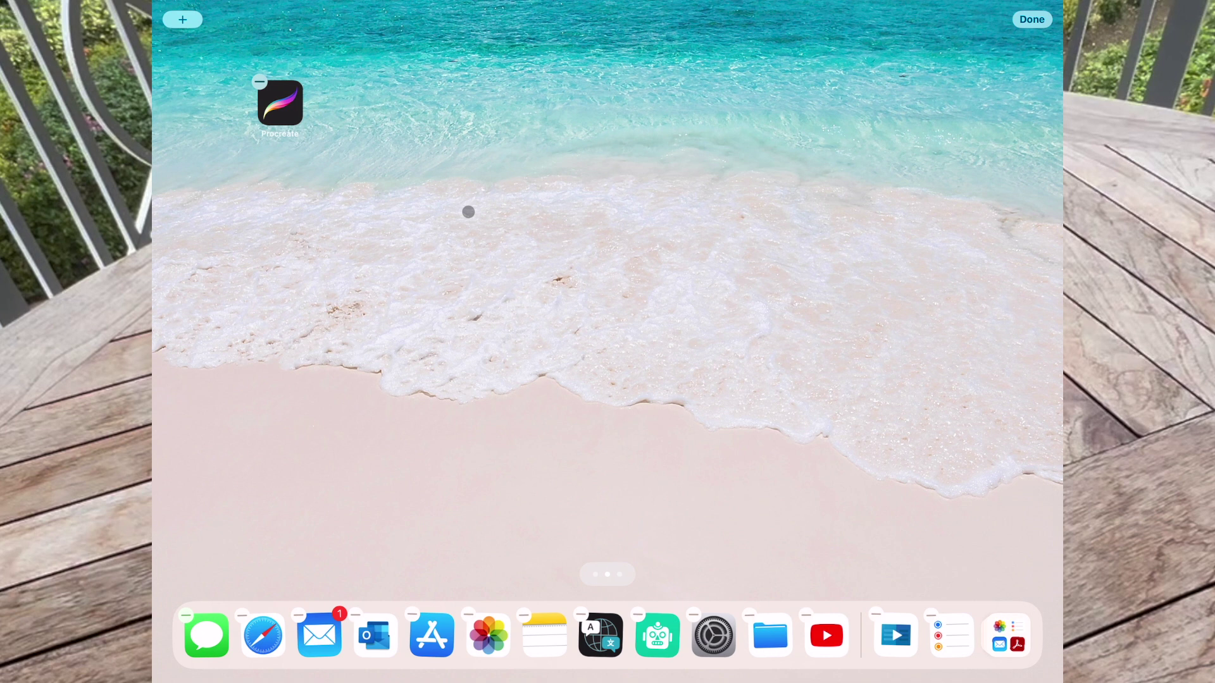
pyautogui.click(546, 199)
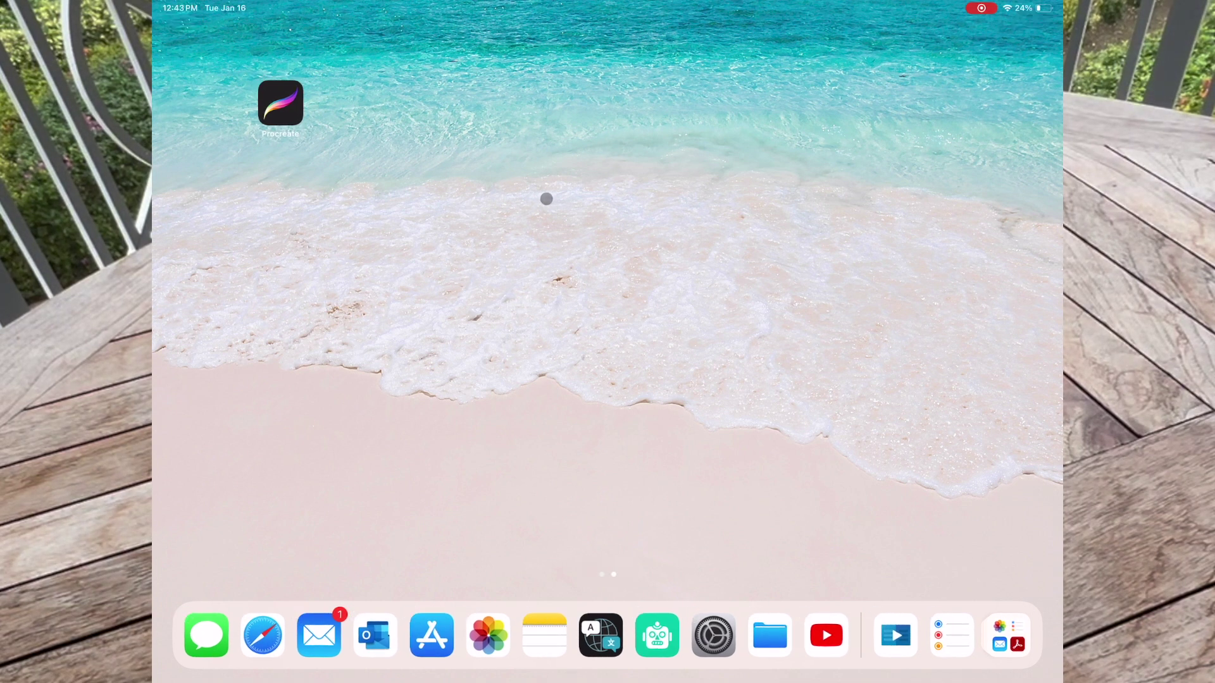
pyautogui.moveTo(546, 199)
pyautogui.mouseDown()
pyautogui.moveTo(862, 198)
pyautogui.moveTo(546, 199)
pyautogui.mouseUp()
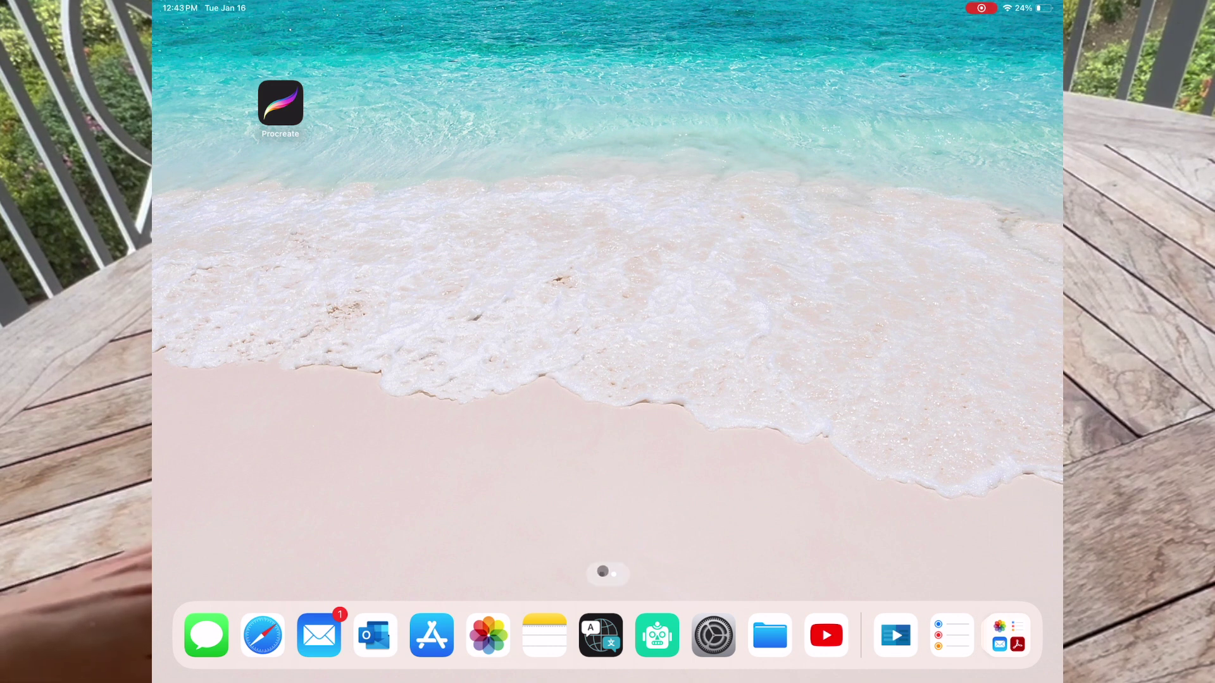
# - Toggle the Procreate-only fifth page's visibility in the page overview and finish editing
pyautogui.click(603, 570)
pyautogui.click(603, 571)
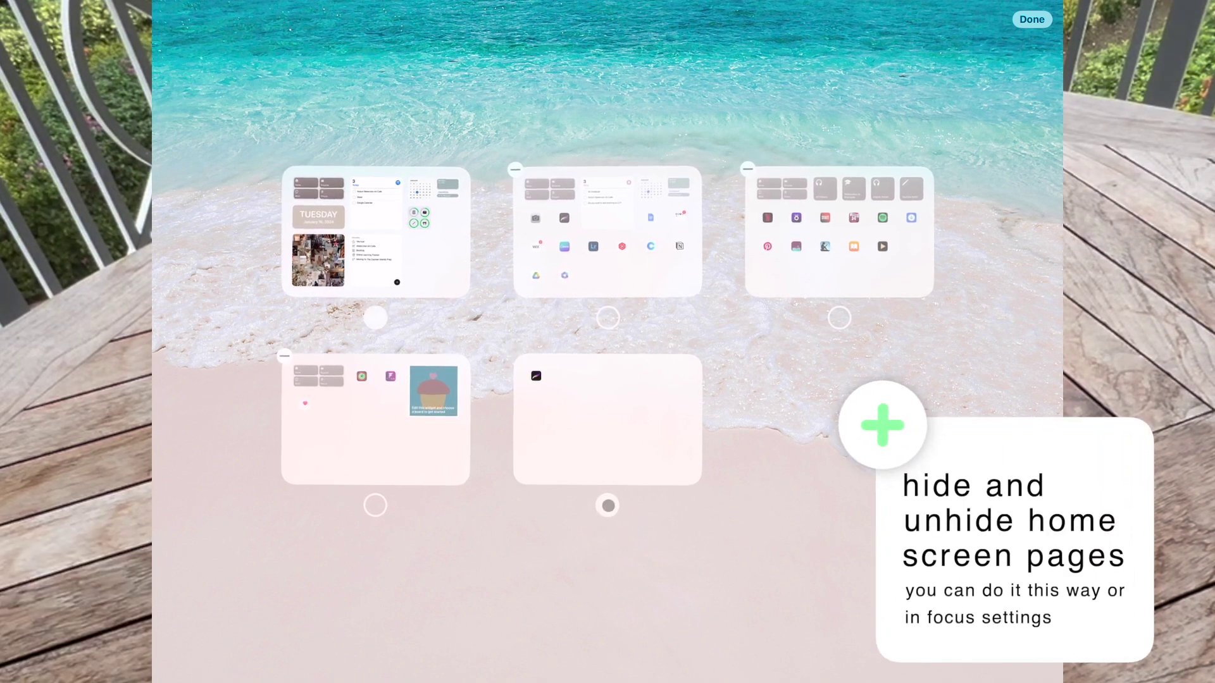
pyautogui.click(608, 505)
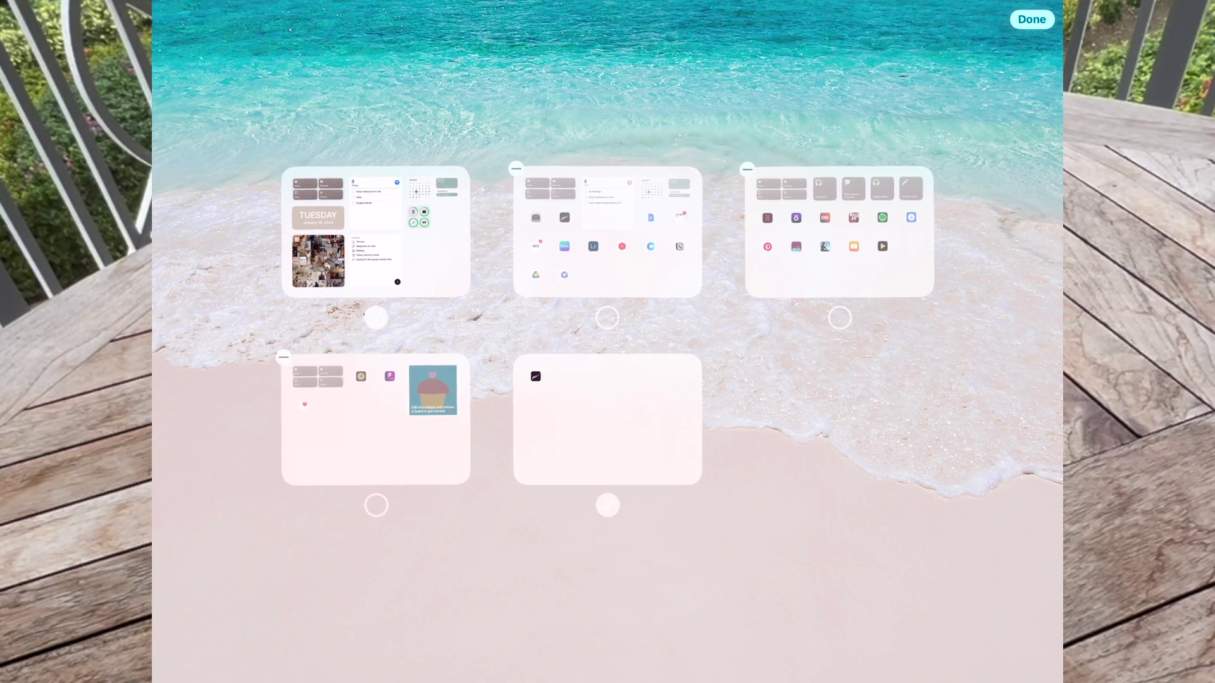
pyautogui.click(1031, 19)
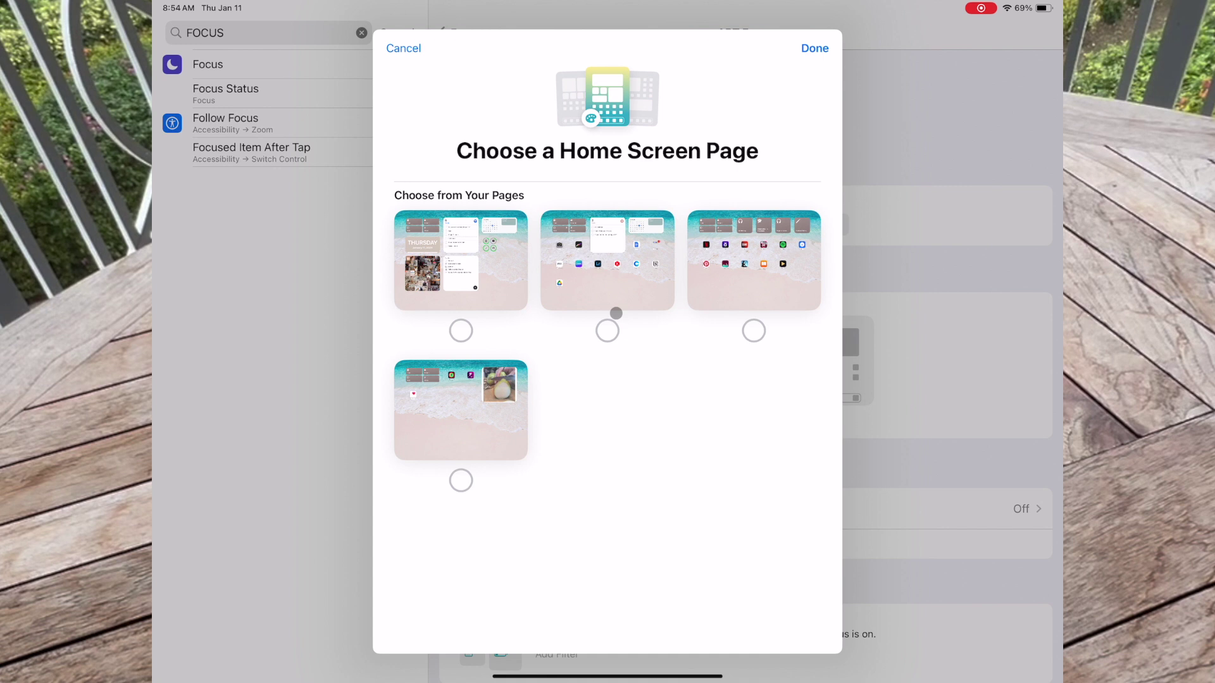
# - Assign the second home screen page to the ART Focus and return to the Focus list
pyautogui.click(609, 328)
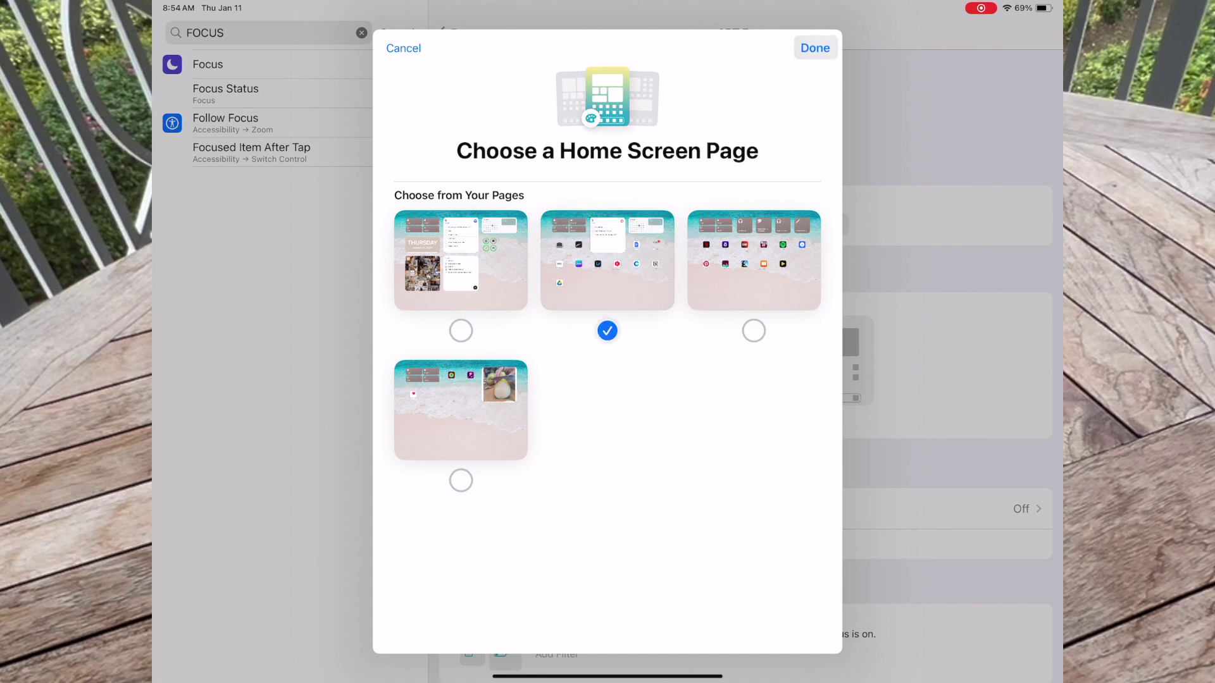
pyautogui.click(815, 48)
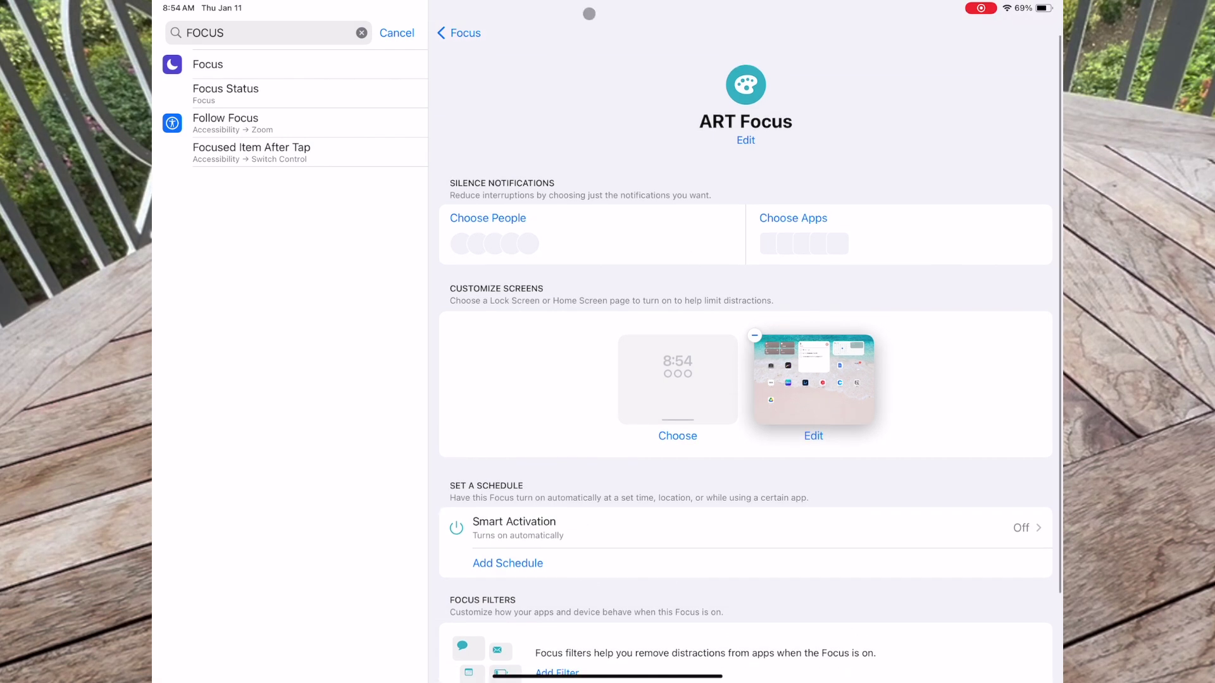
pyautogui.click(460, 32)
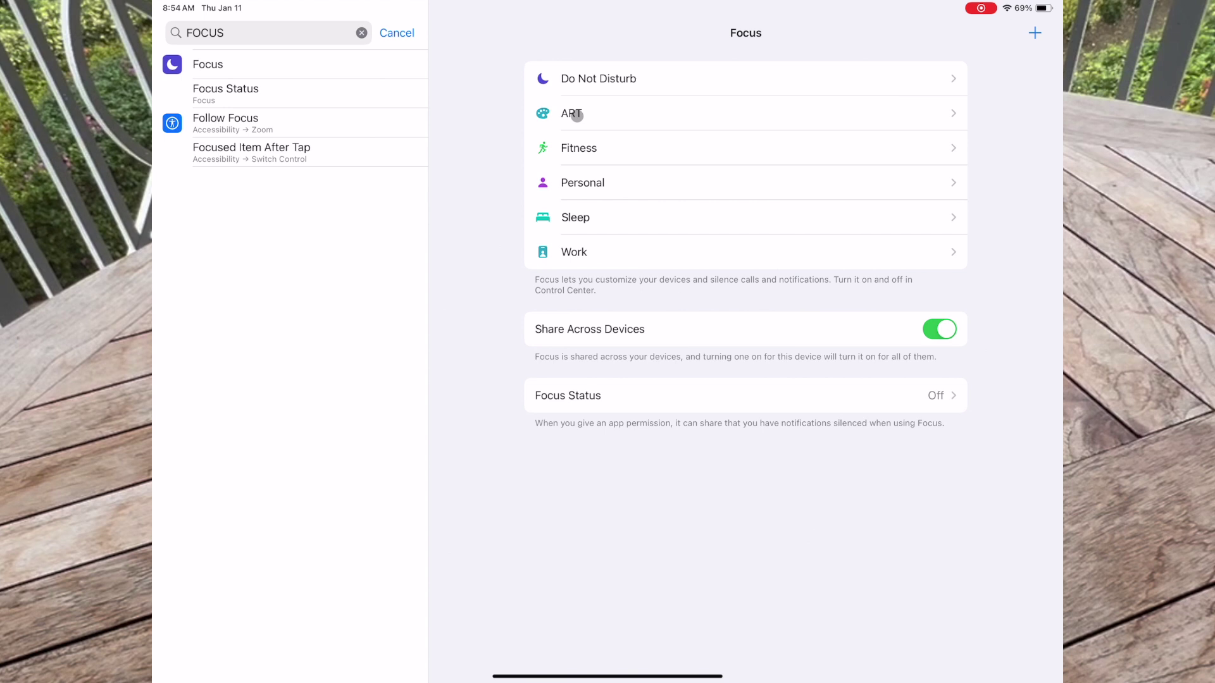
# - Go home, search the App Library for Shortcuts and open it
pyautogui.press('super+h')
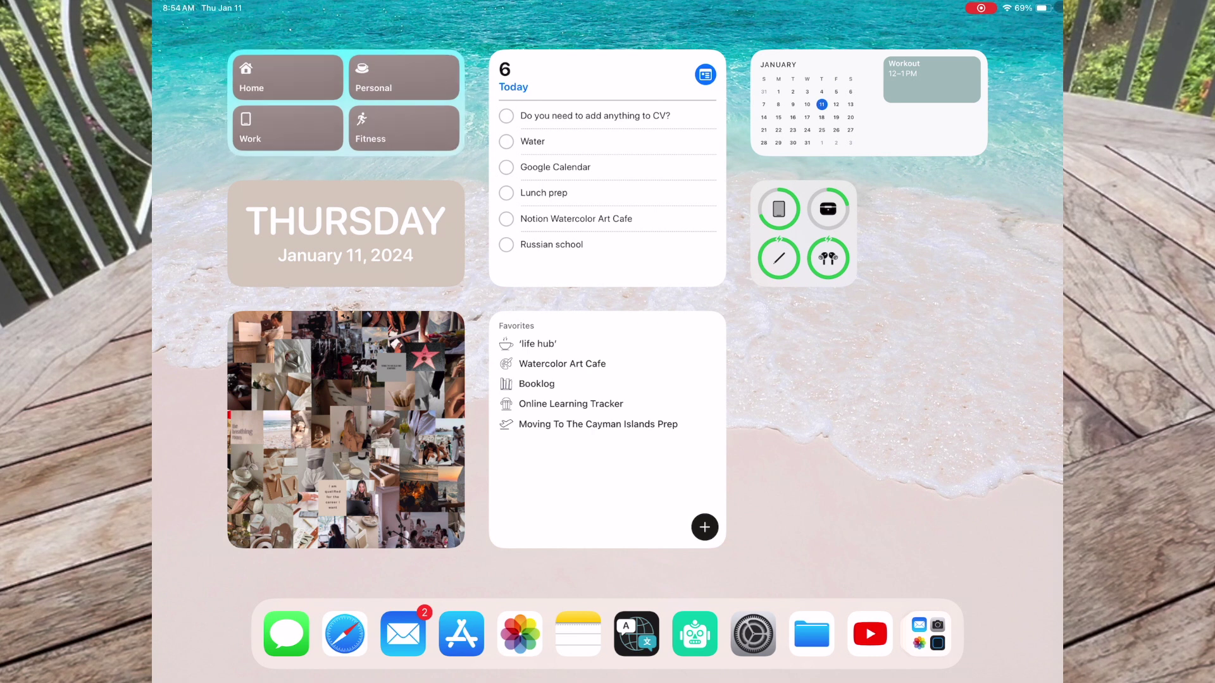
pyautogui.press('super+shift+a')
pyautogui.press('super+f')
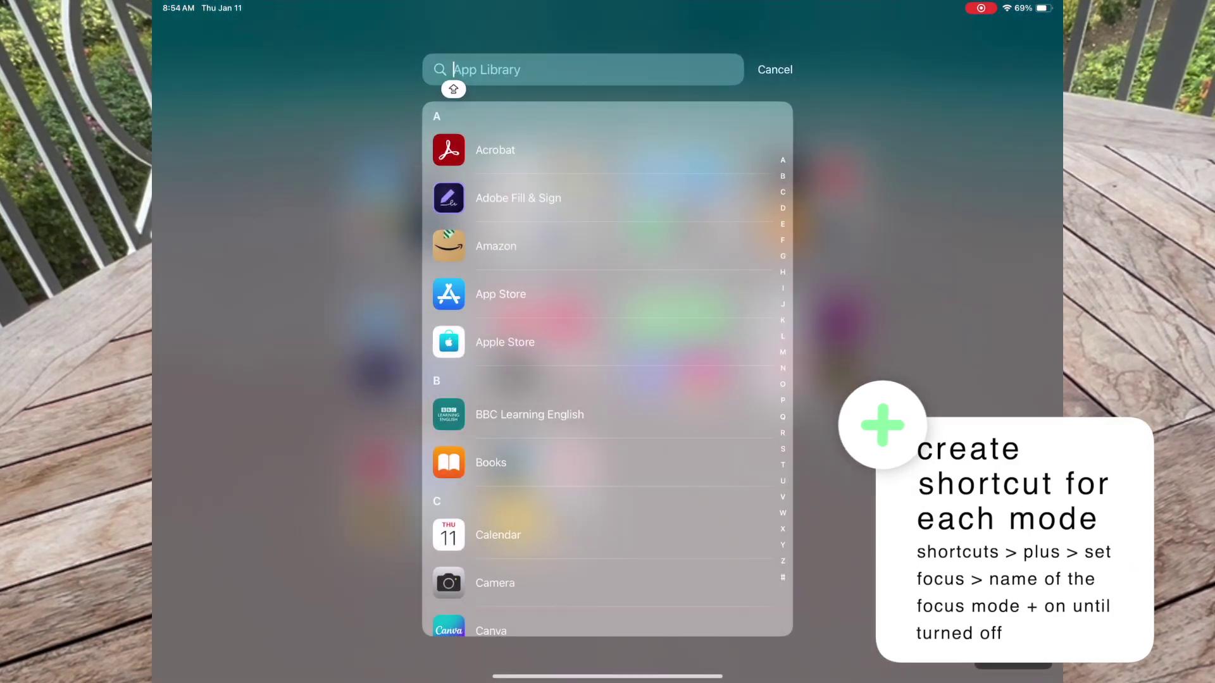
pyautogui.write('SHOR')
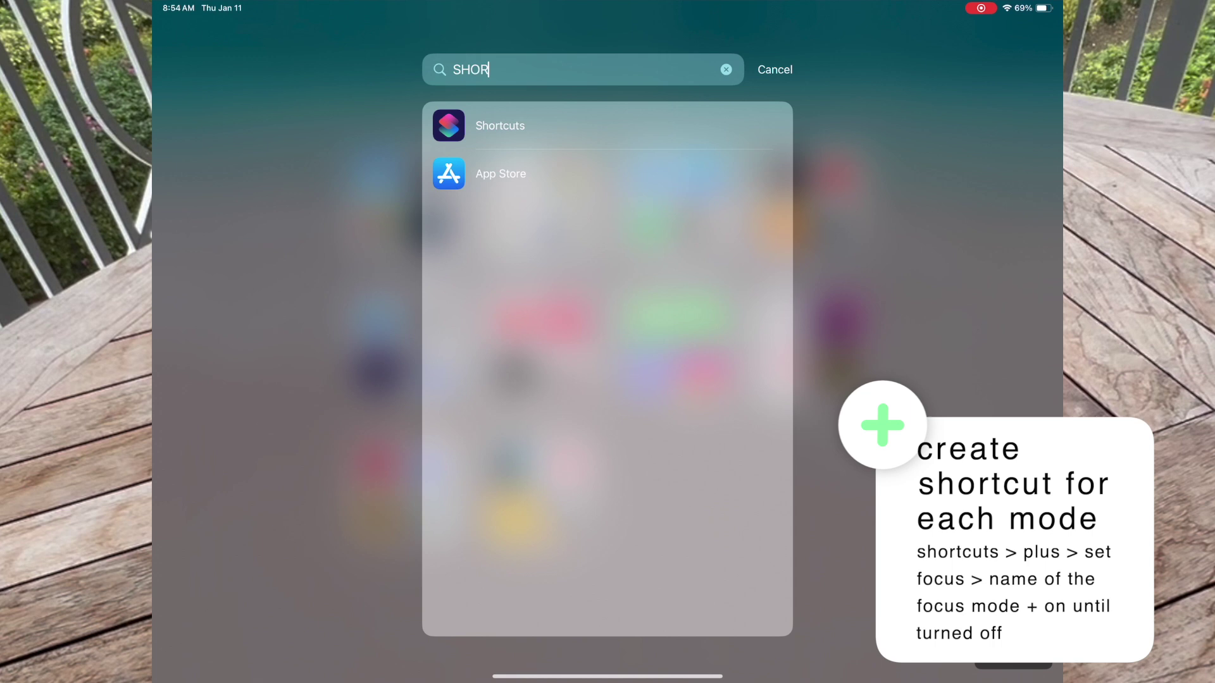
pyautogui.click(482, 144)
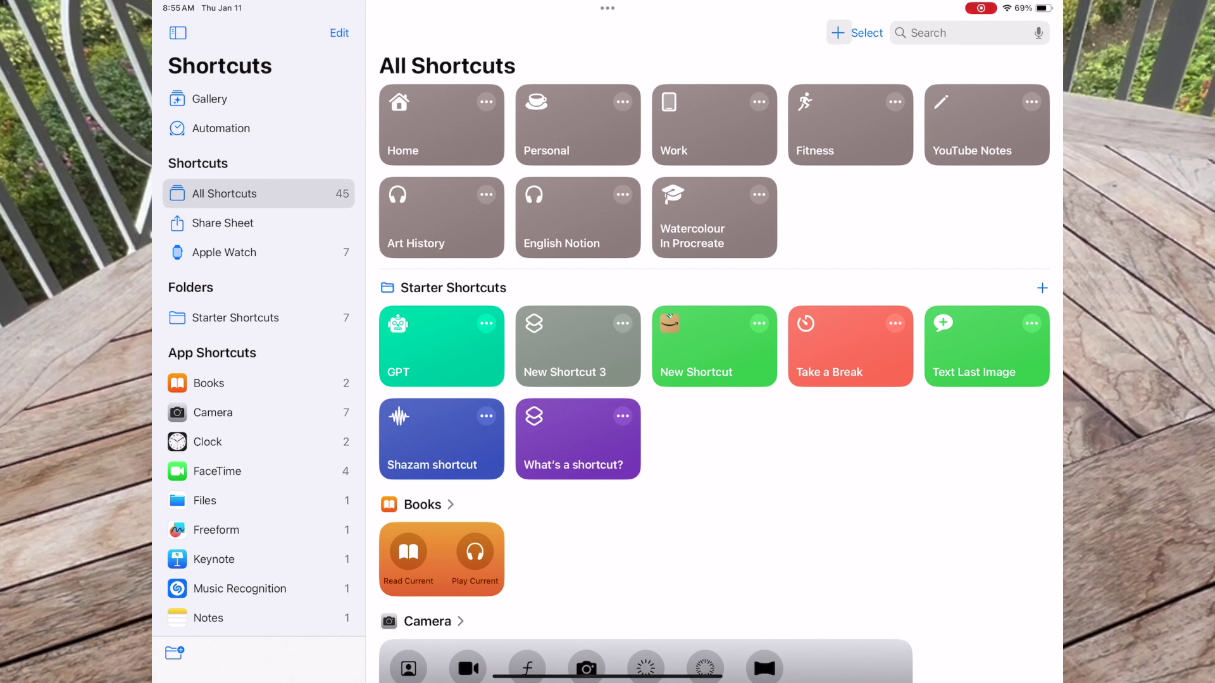
# - Build a new shortcut with a Set Focus action turning ART on until turned off
pyautogui.click(837, 33)
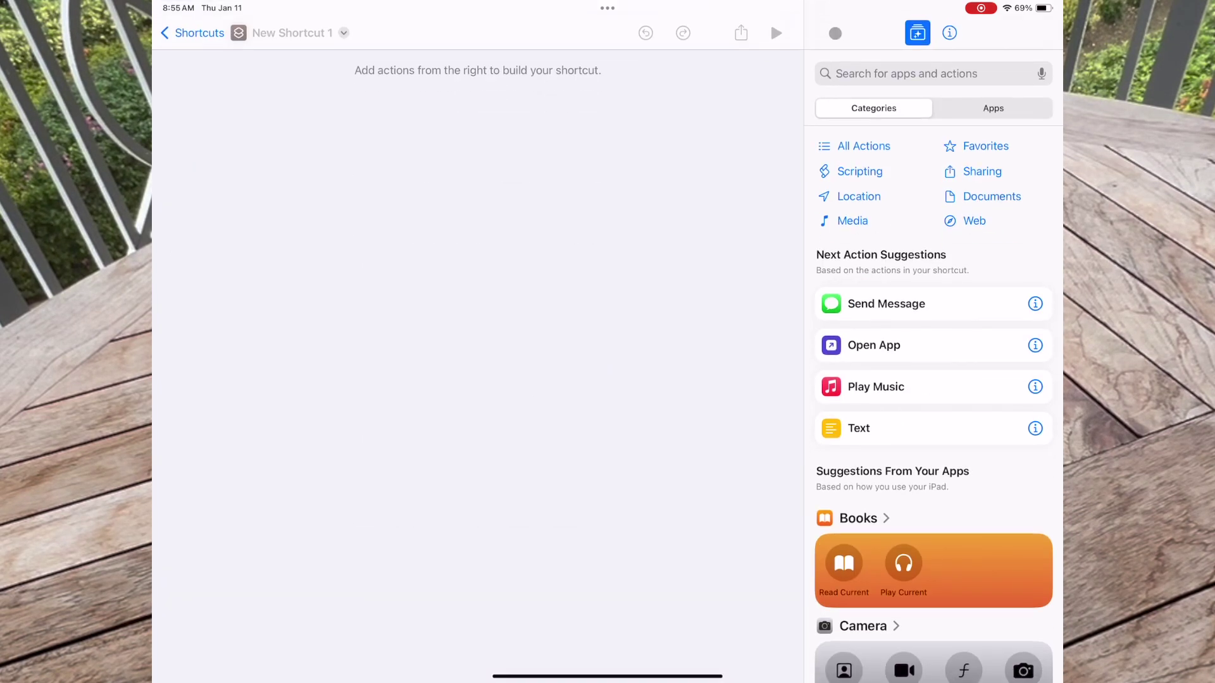
pyautogui.click(862, 74)
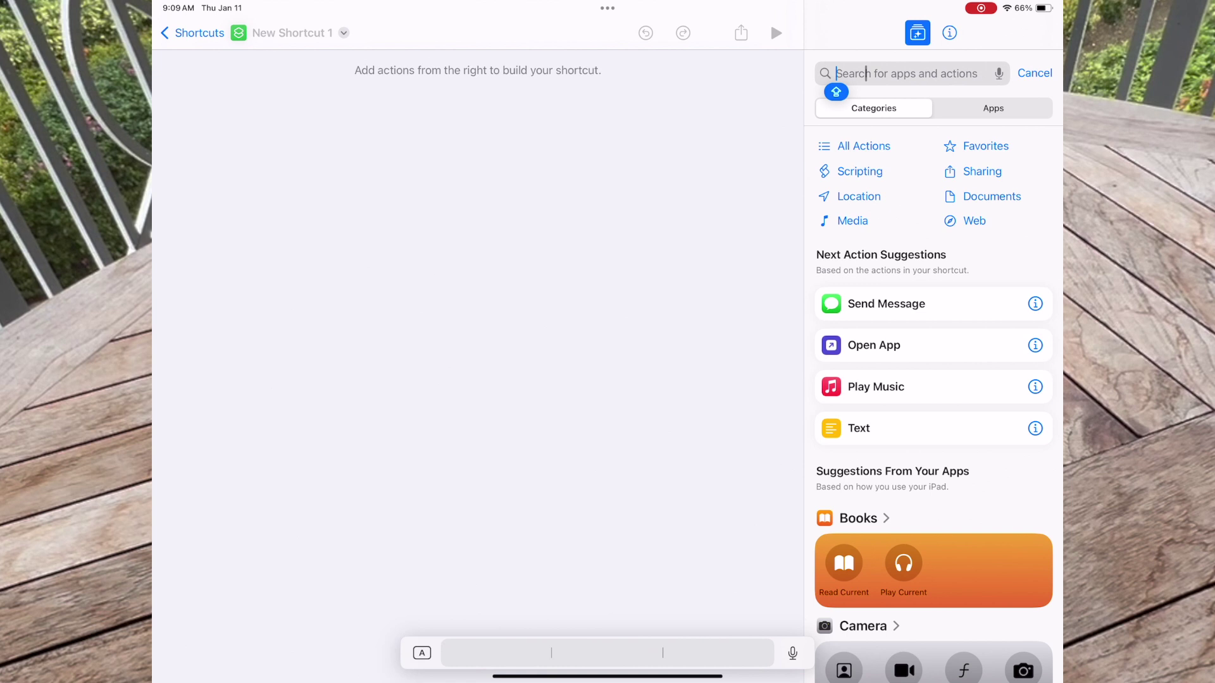
pyautogui.write('FO')
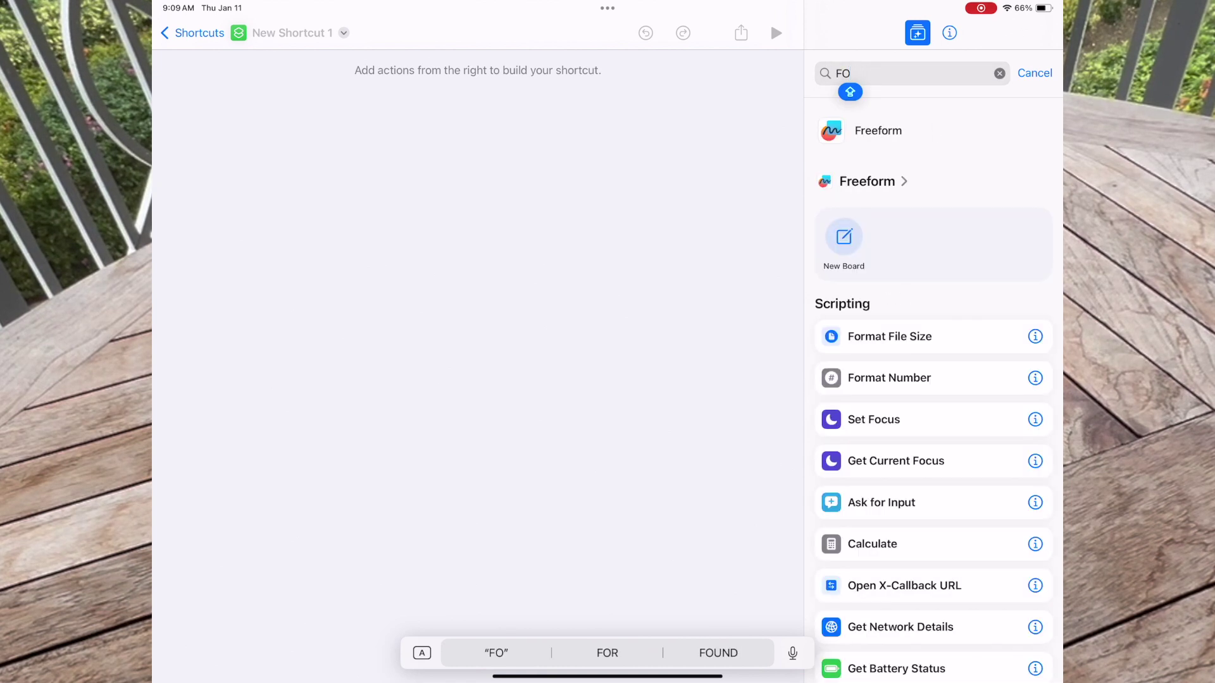
pyautogui.write('CUS')
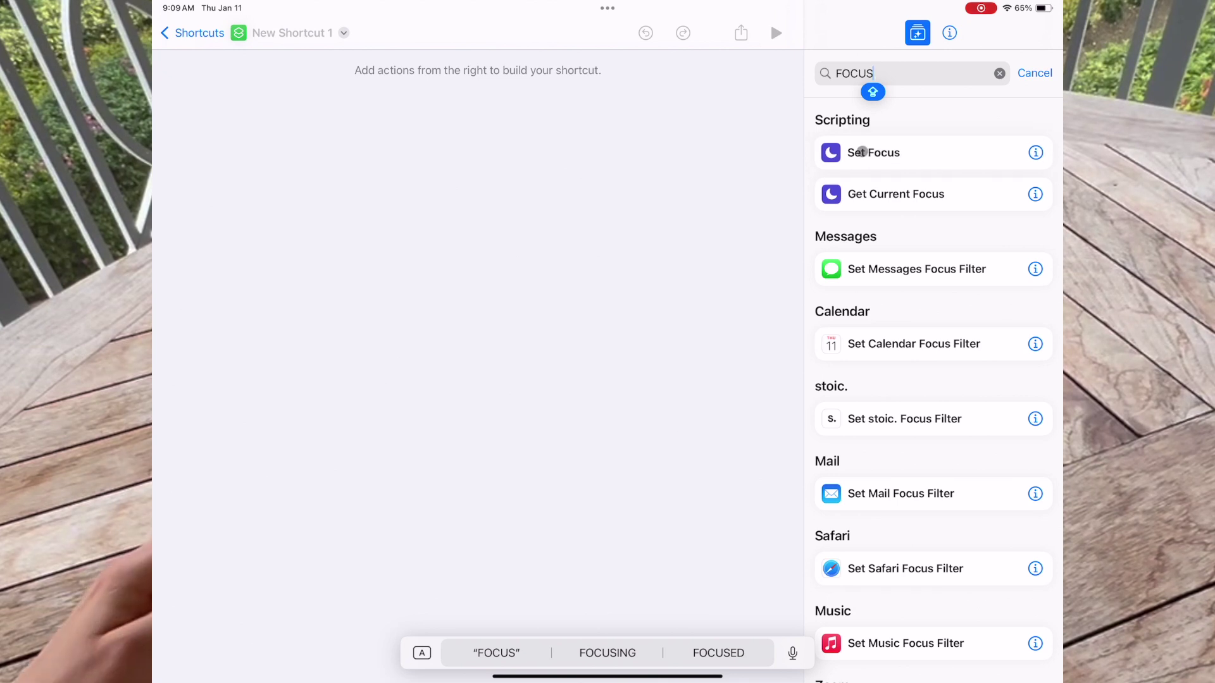
pyautogui.click(872, 155)
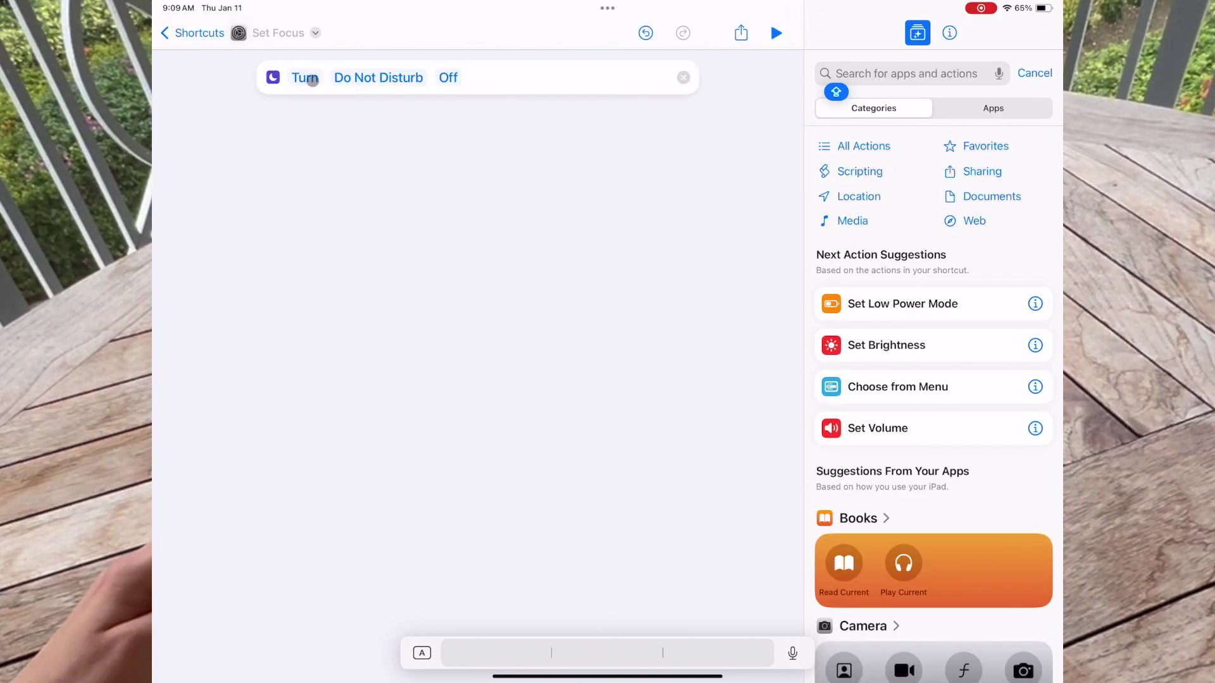
pyautogui.click(360, 75)
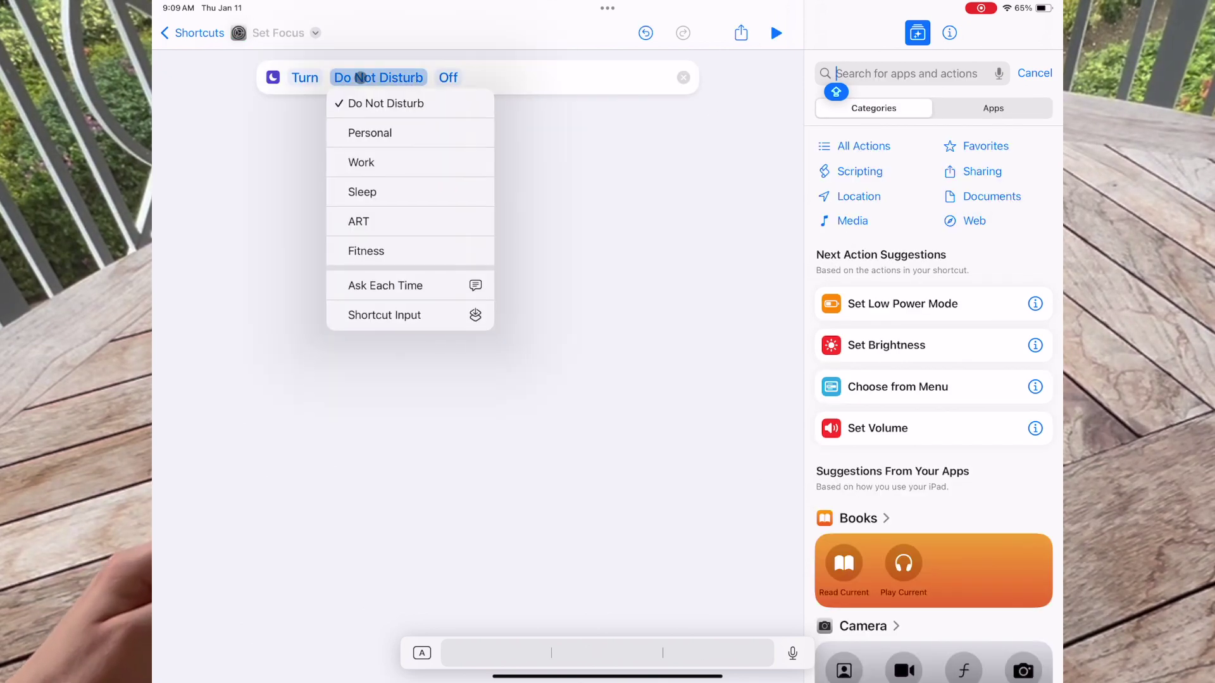
pyautogui.click(367, 220)
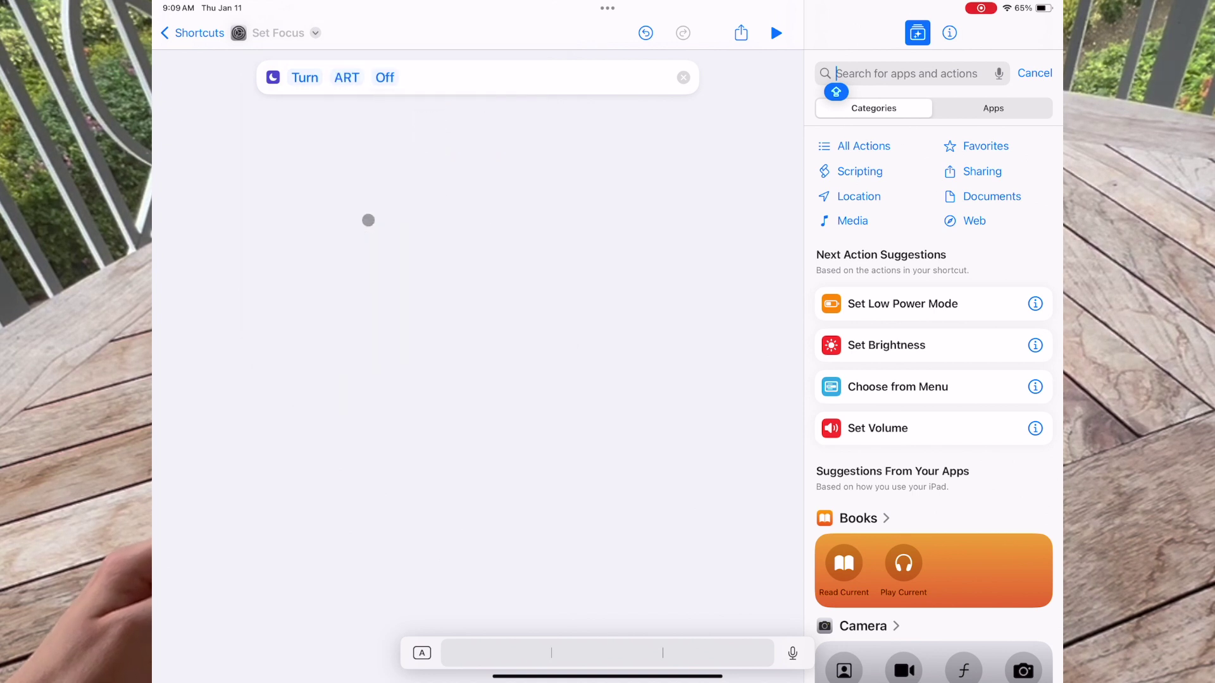
pyautogui.click(387, 76)
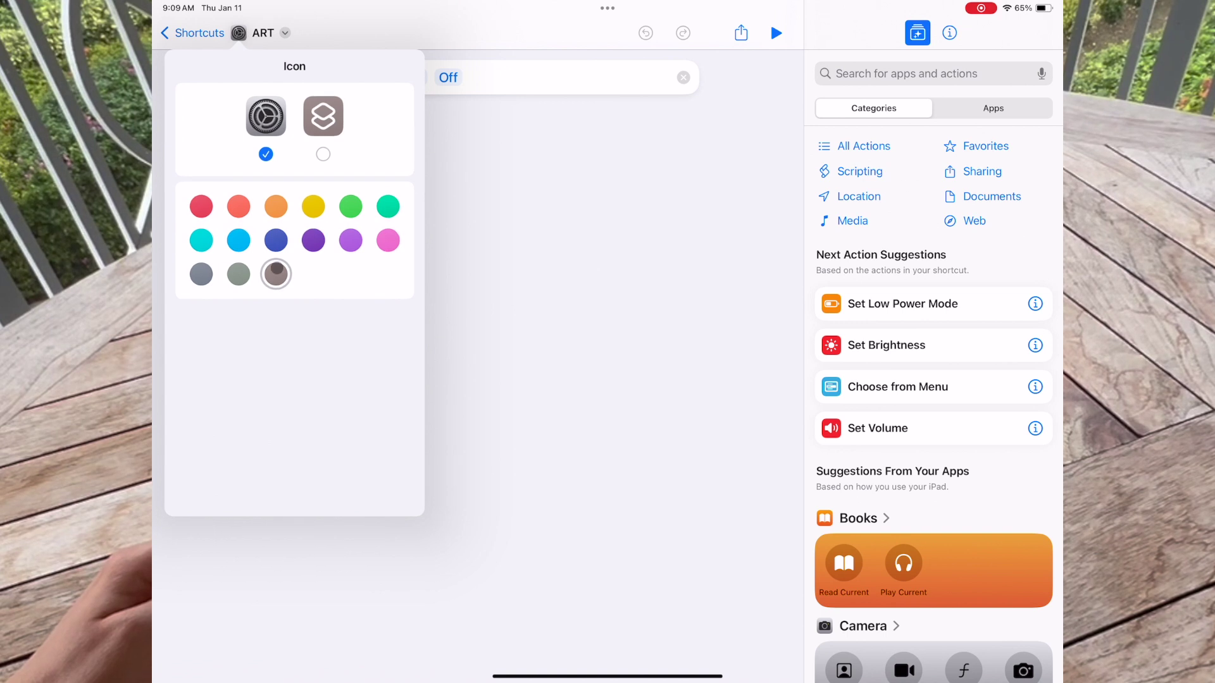
# - Give the ART shortcut the plain glyph icon and return to All Shortcuts
pyautogui.click(324, 153)
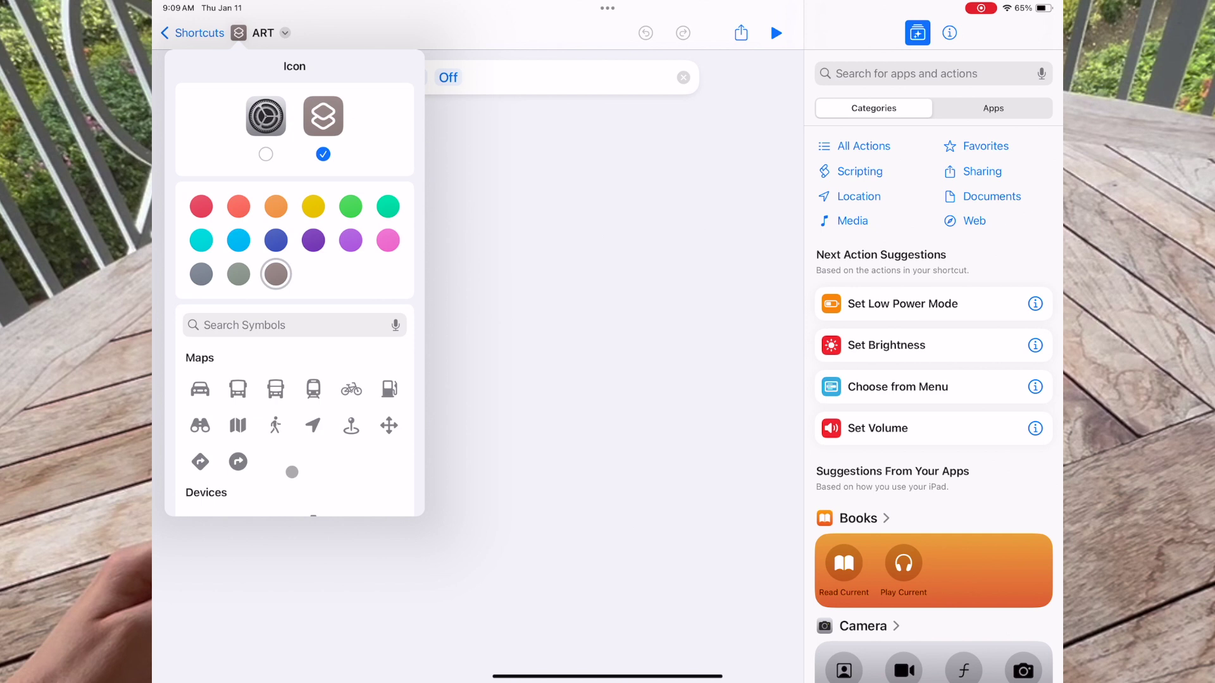
pyautogui.scroll(-3, 292, 472)
pyautogui.scroll(-5, 294, 462)
pyautogui.scroll(-3, 296, 449)
pyautogui.scroll(-2, 299, 449)
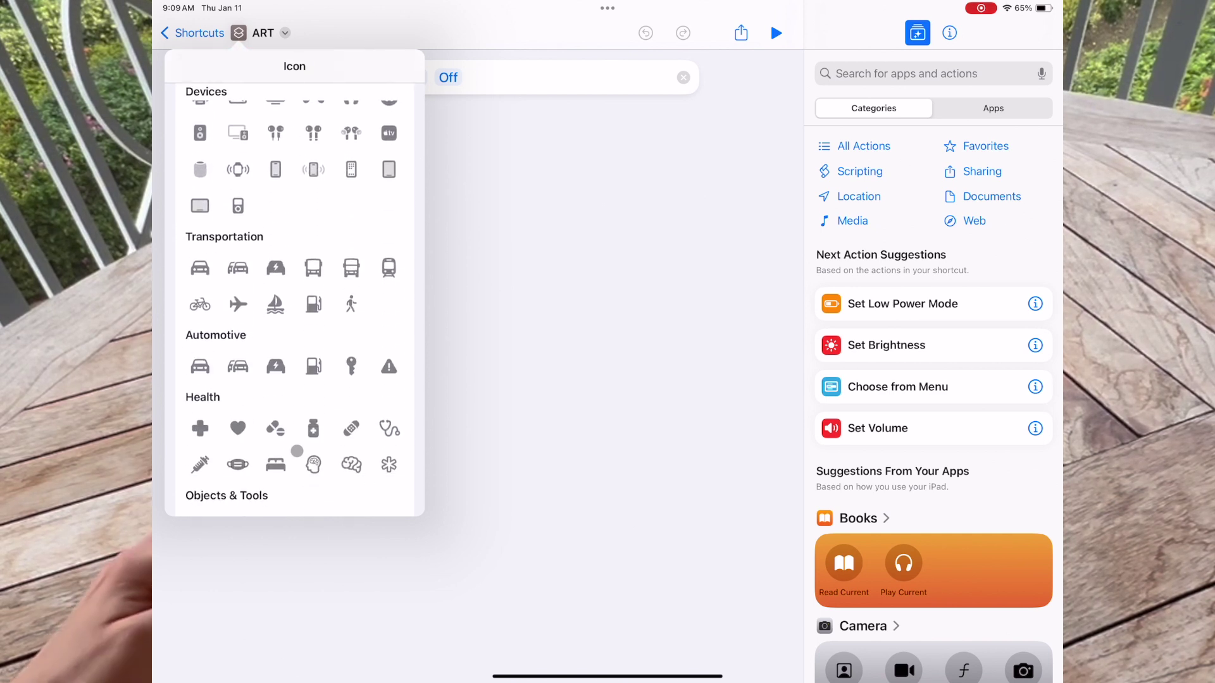
pyautogui.scroll(-2, 299, 450)
pyautogui.click(188, 23)
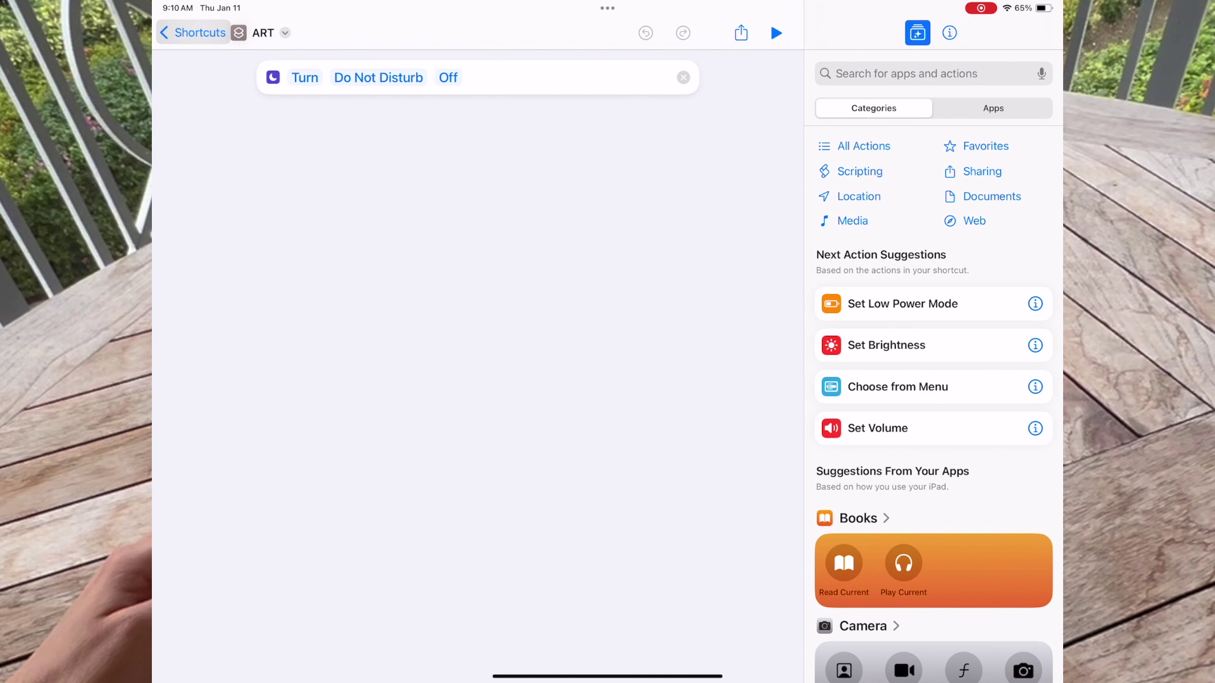
pyautogui.click(192, 32)
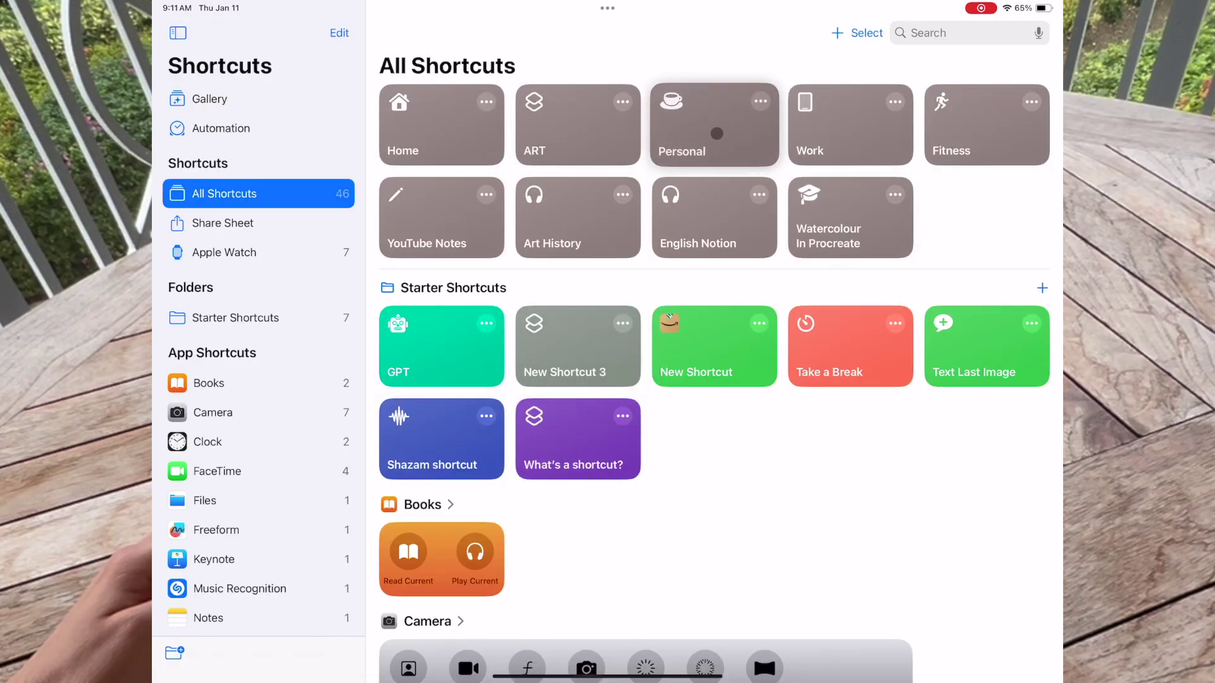
# - Return to the Home Screen from Shortcuts and enter home screen editing mode
pyautogui.press('super+h')
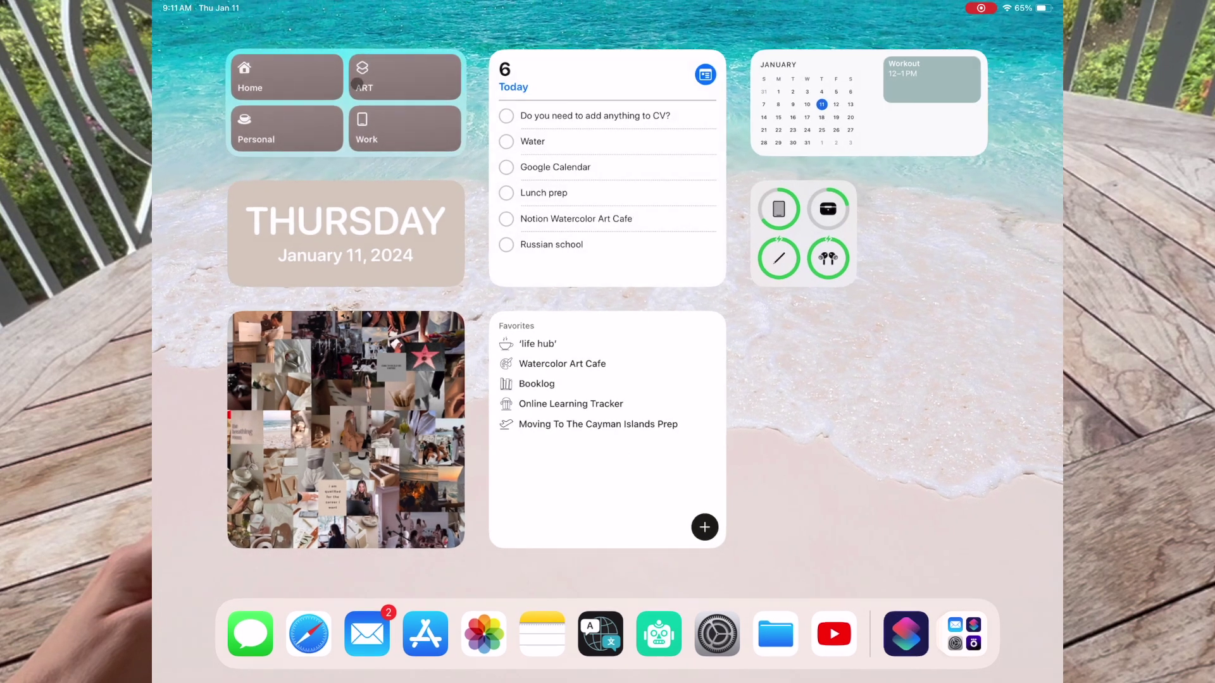
pyautogui.click(326, 101)
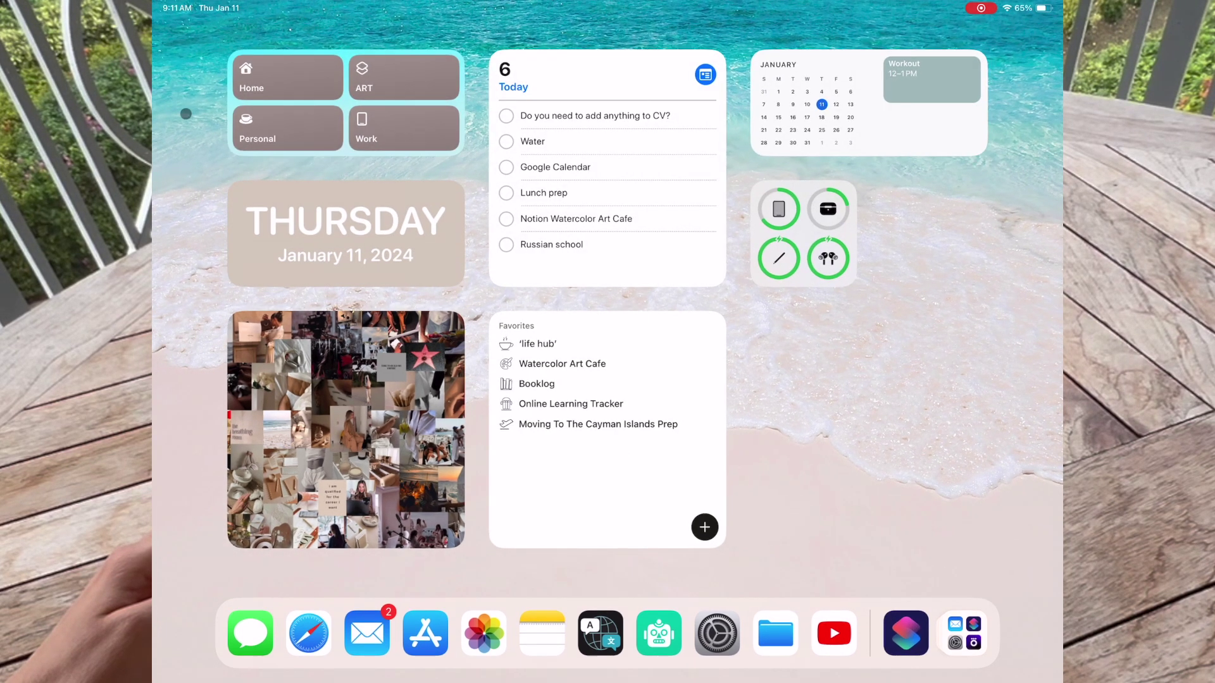
# - Add the large Shortcuts Folder widget found by searching 'SHORTCUTS', then remove it again
pyautogui.click(184, 19)
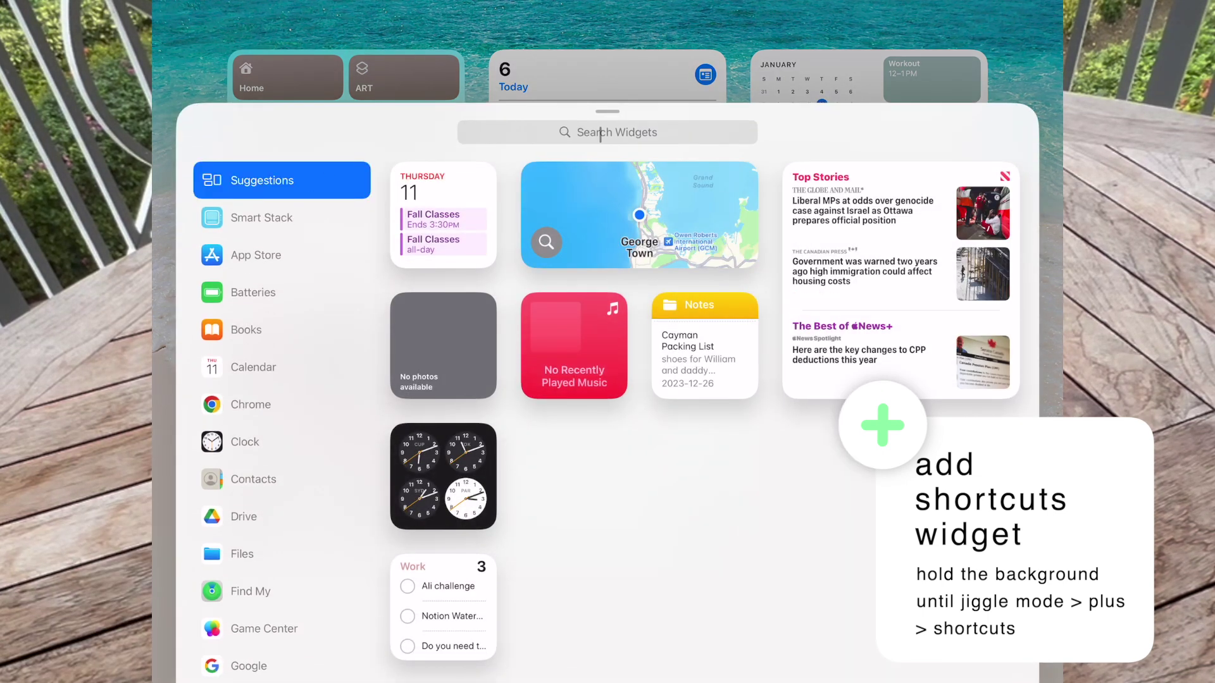
pyautogui.click(631, 134)
pyautogui.write('SHO')
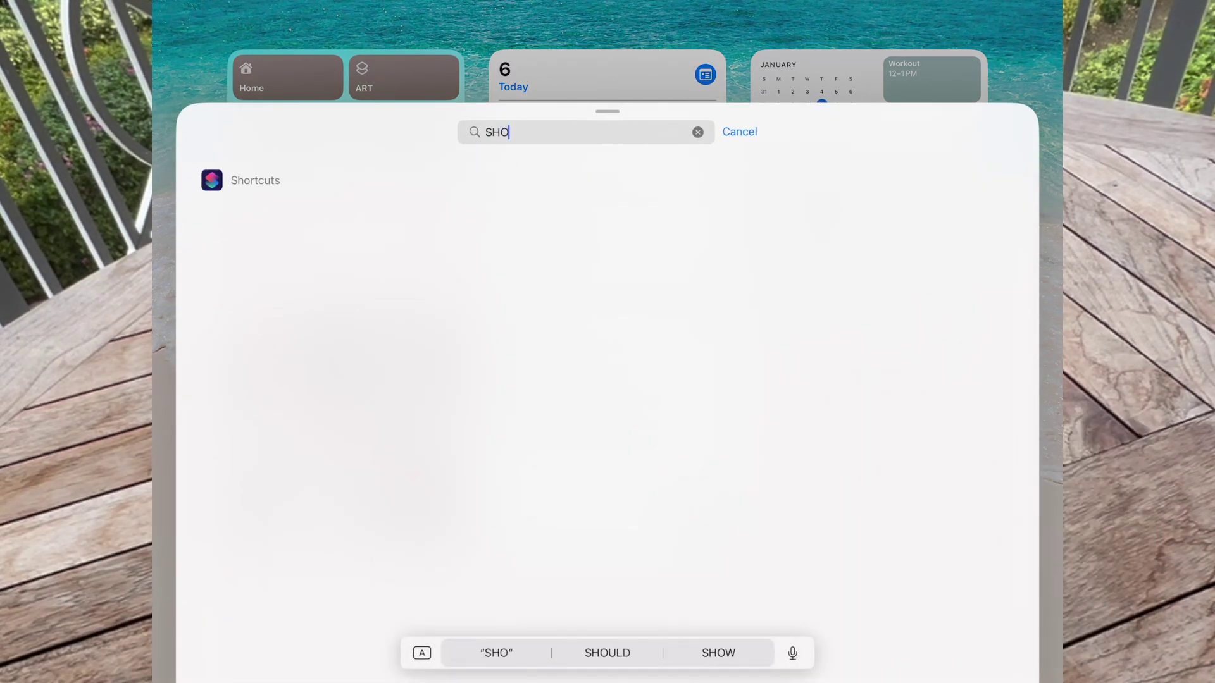
pyautogui.write('RTCU')
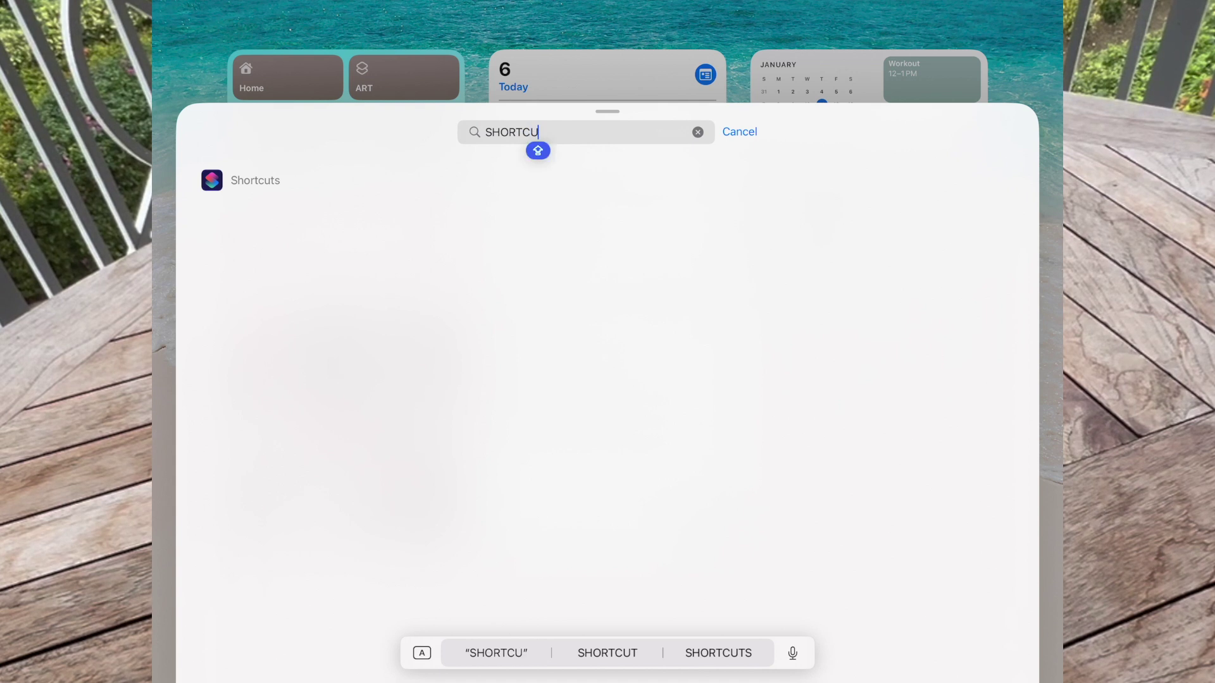
pyautogui.write('TS')
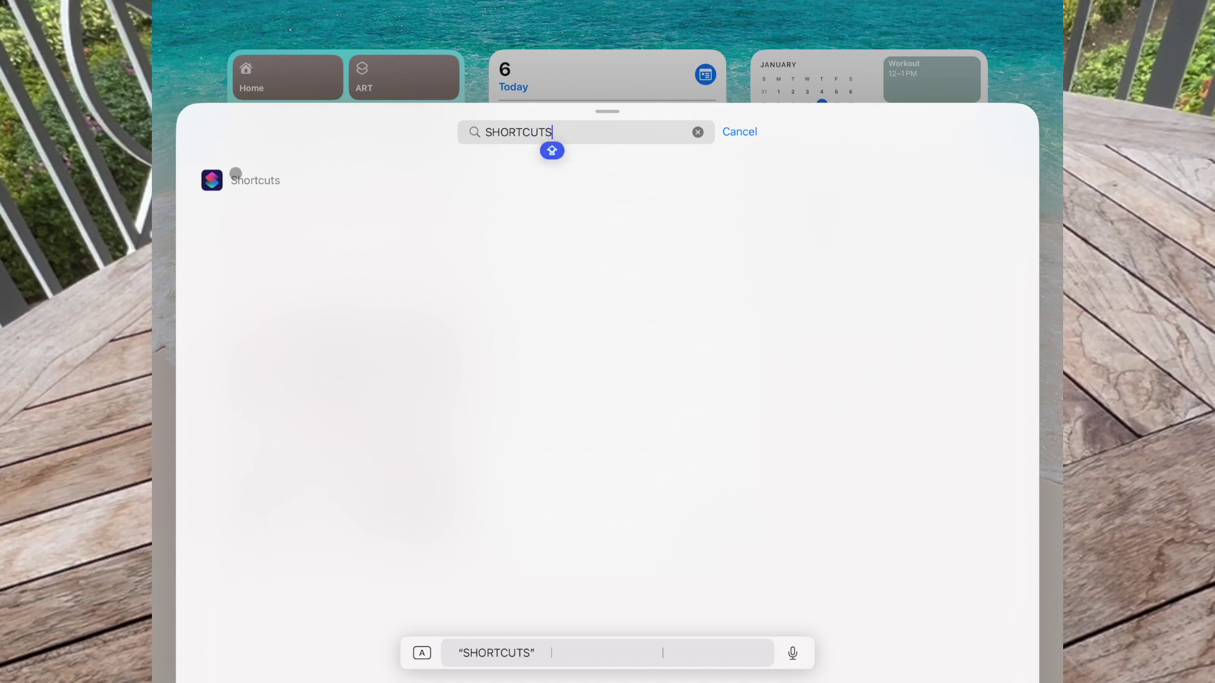
pyautogui.click(236, 179)
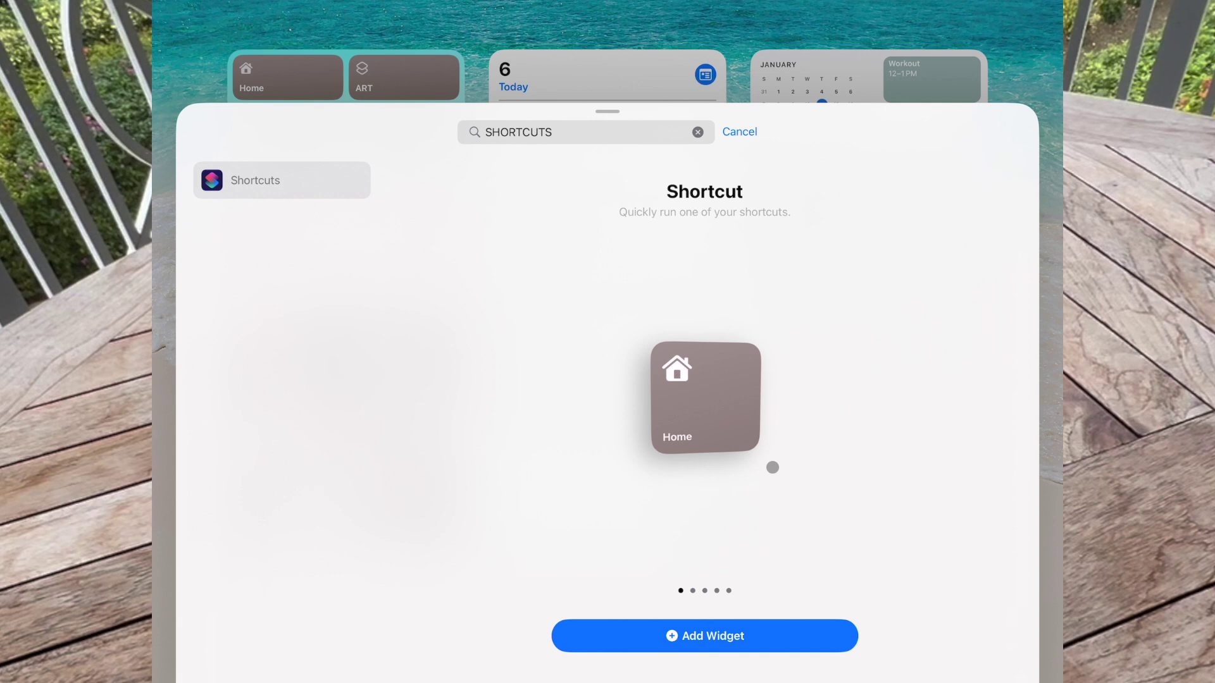
pyautogui.hscroll(5, 771, 466)
pyautogui.hscroll(5, 772, 466)
pyautogui.hscroll(5, 771, 467)
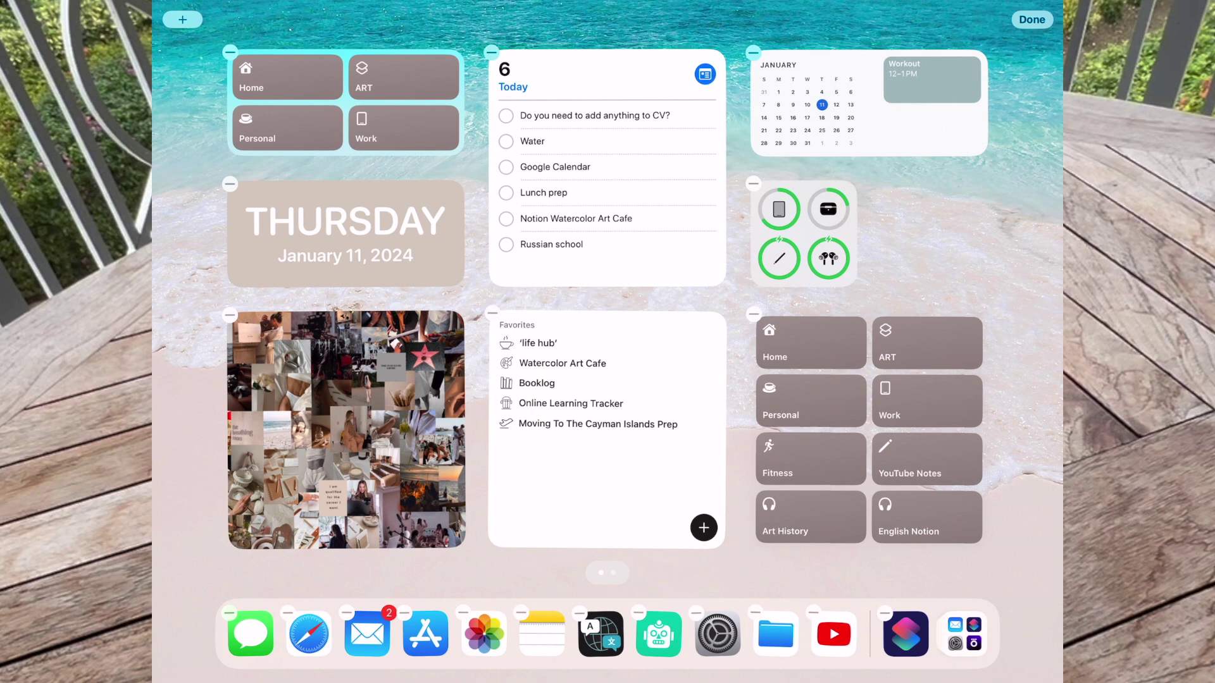
pyautogui.click(753, 313)
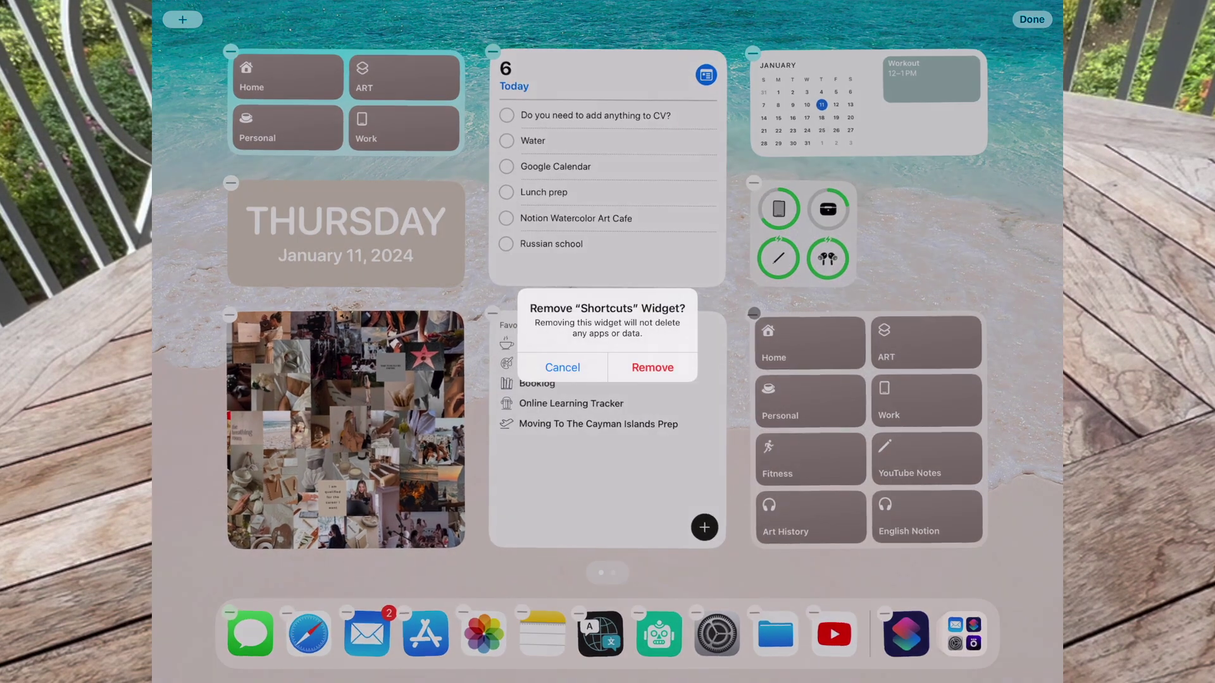
pyautogui.click(652, 365)
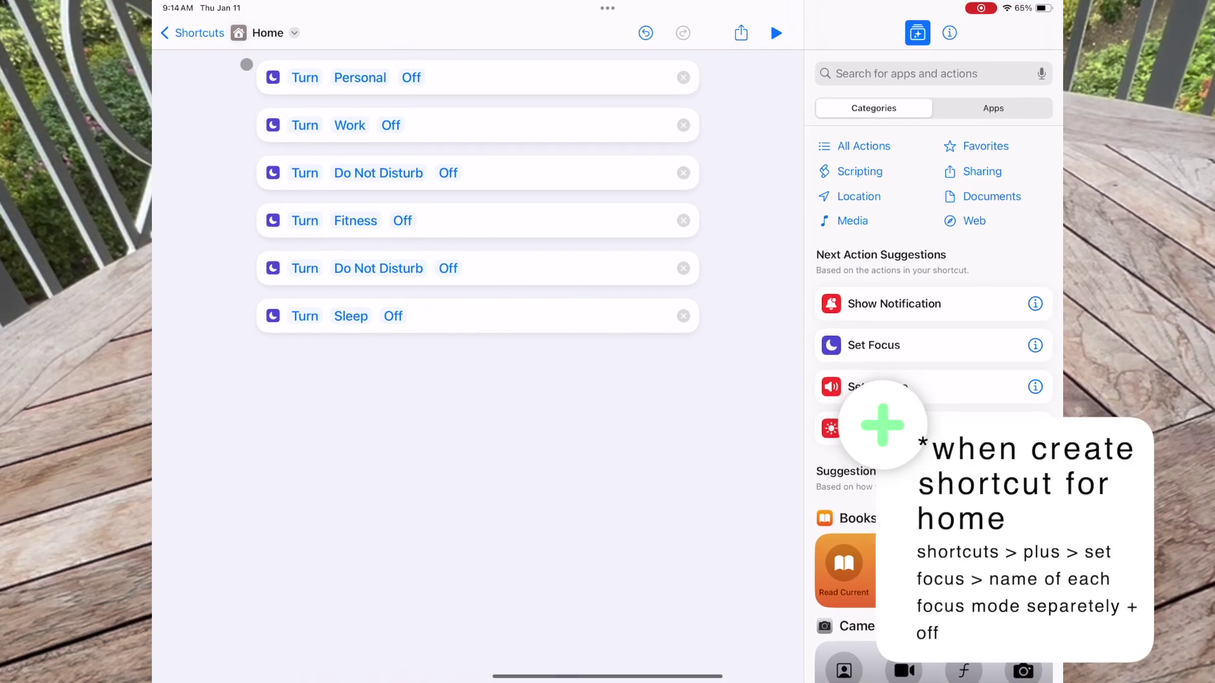
pyautogui.click(266, 30)
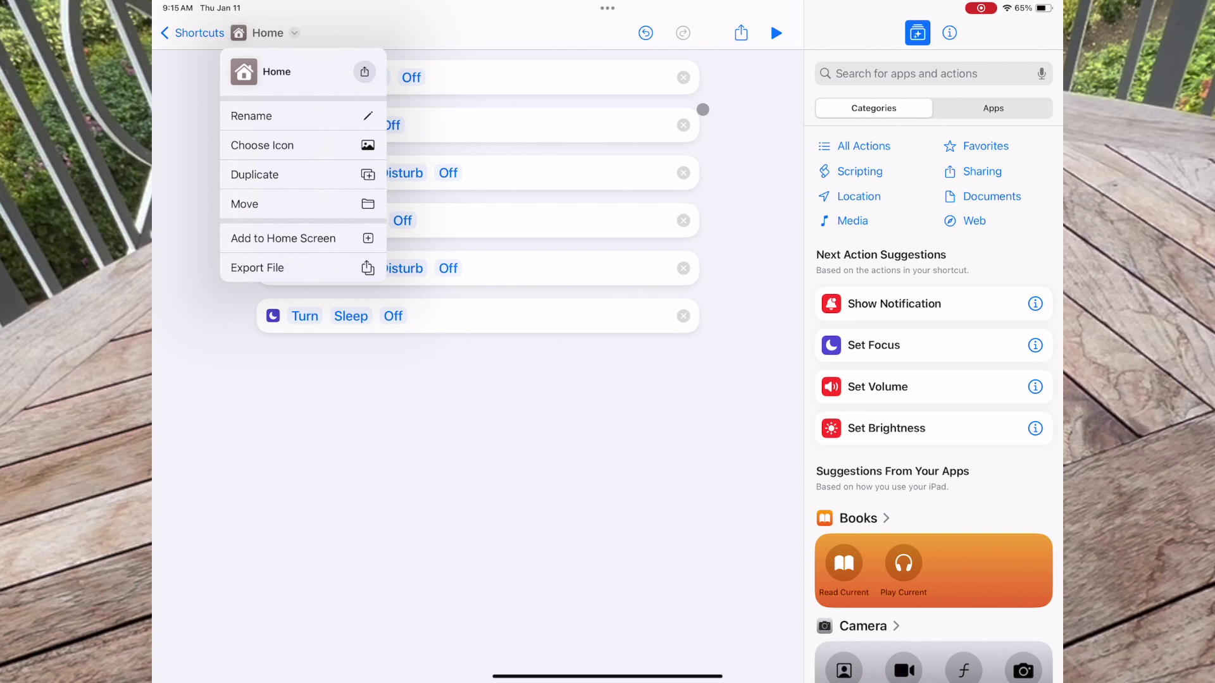
pyautogui.click(725, 109)
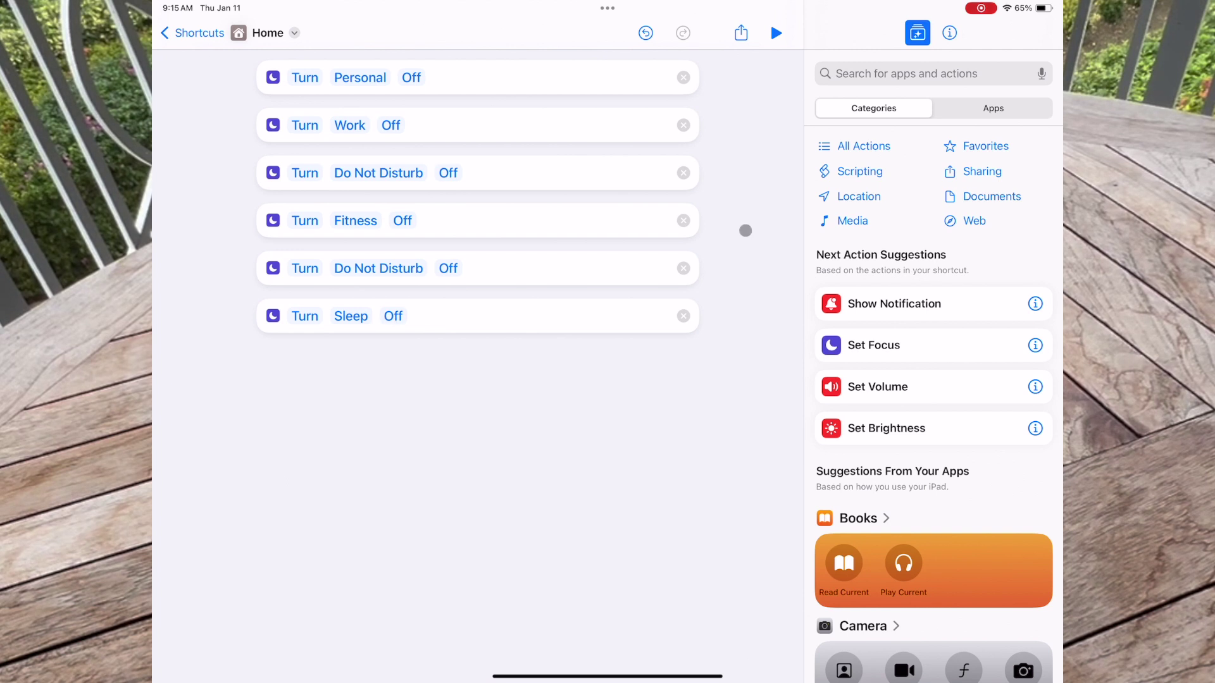
pyautogui.click(880, 343)
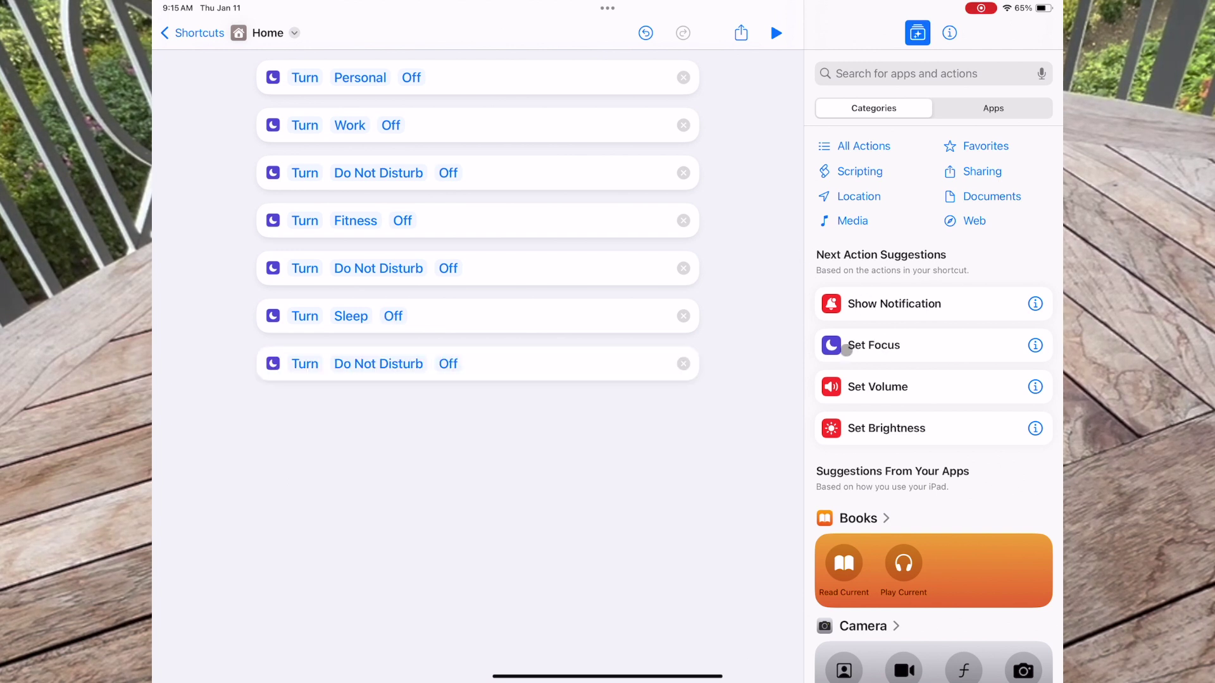
pyautogui.click(397, 361)
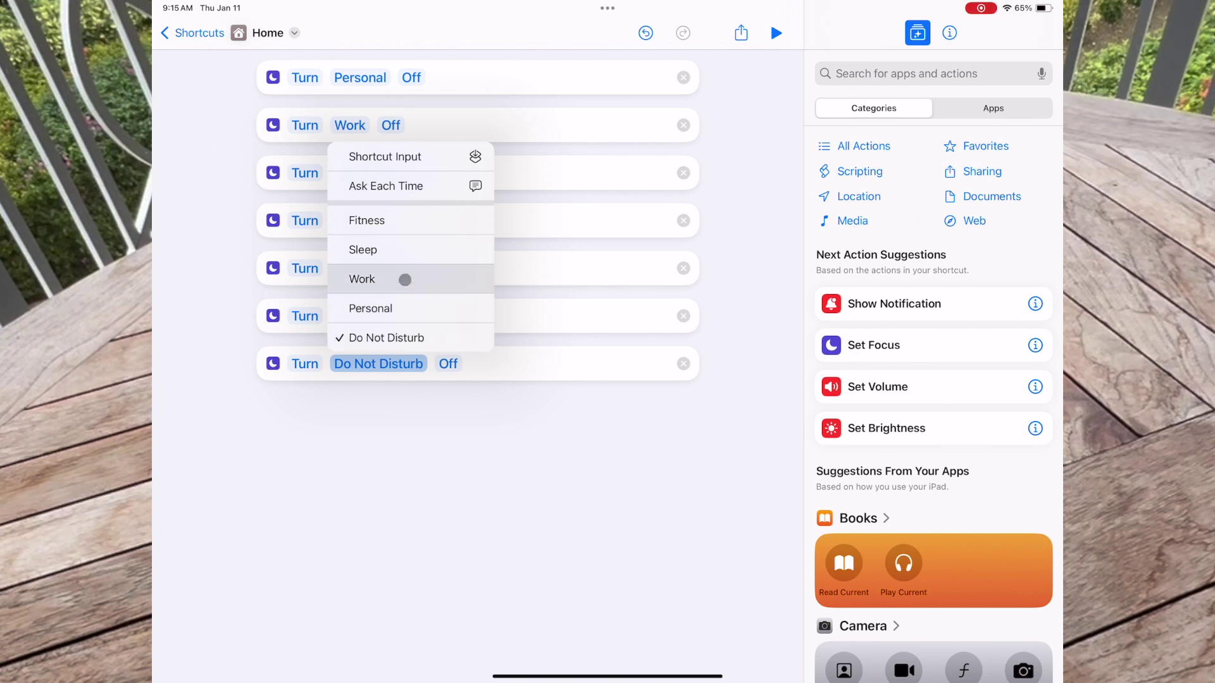
pyautogui.click(420, 401)
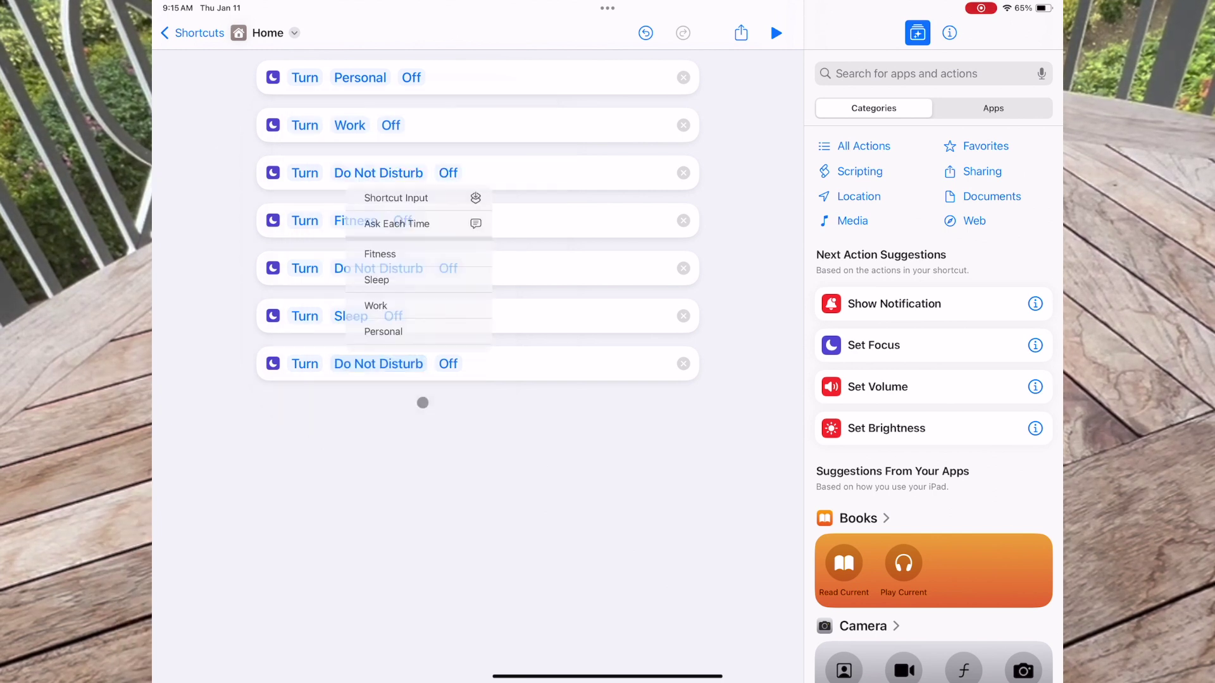
pyautogui.click(686, 365)
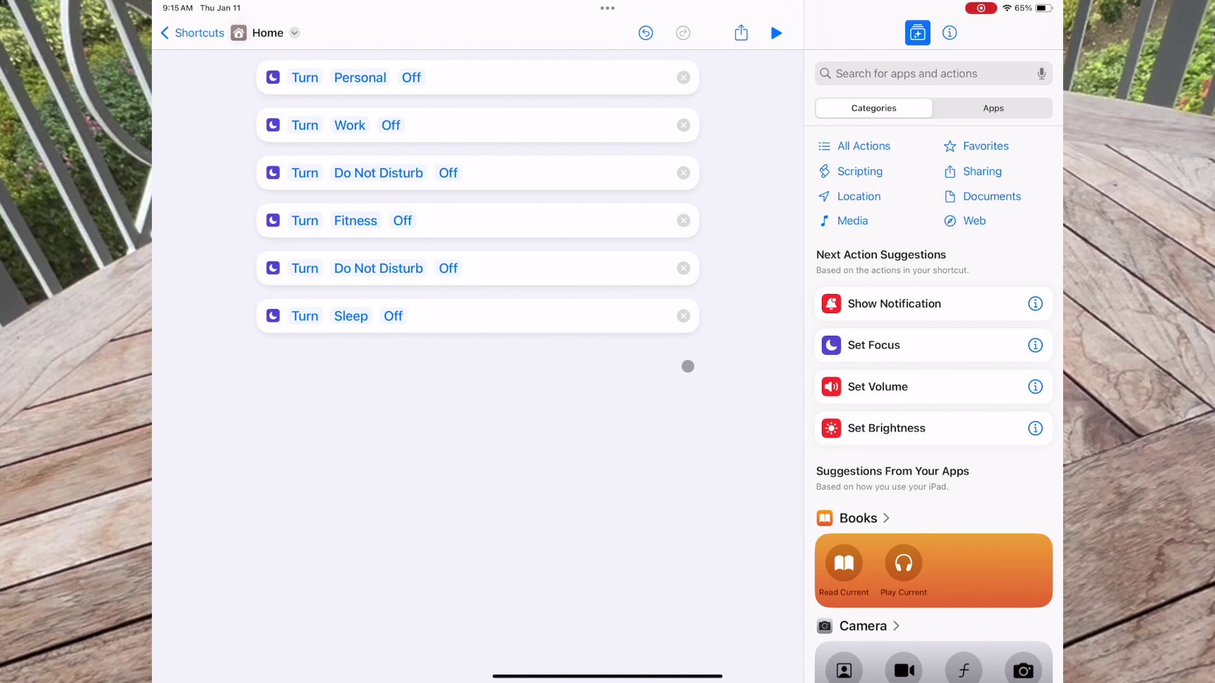
pyautogui.scroll(-2, 697, 372)
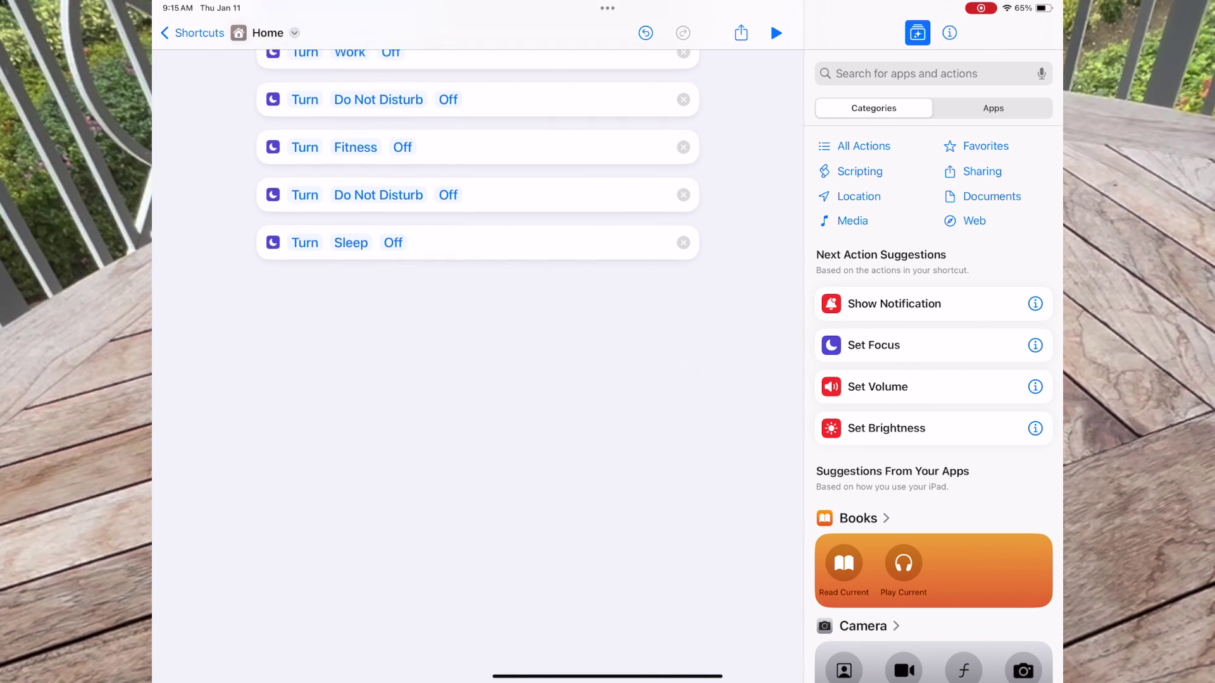
pyautogui.scroll(-2, 478, 196)
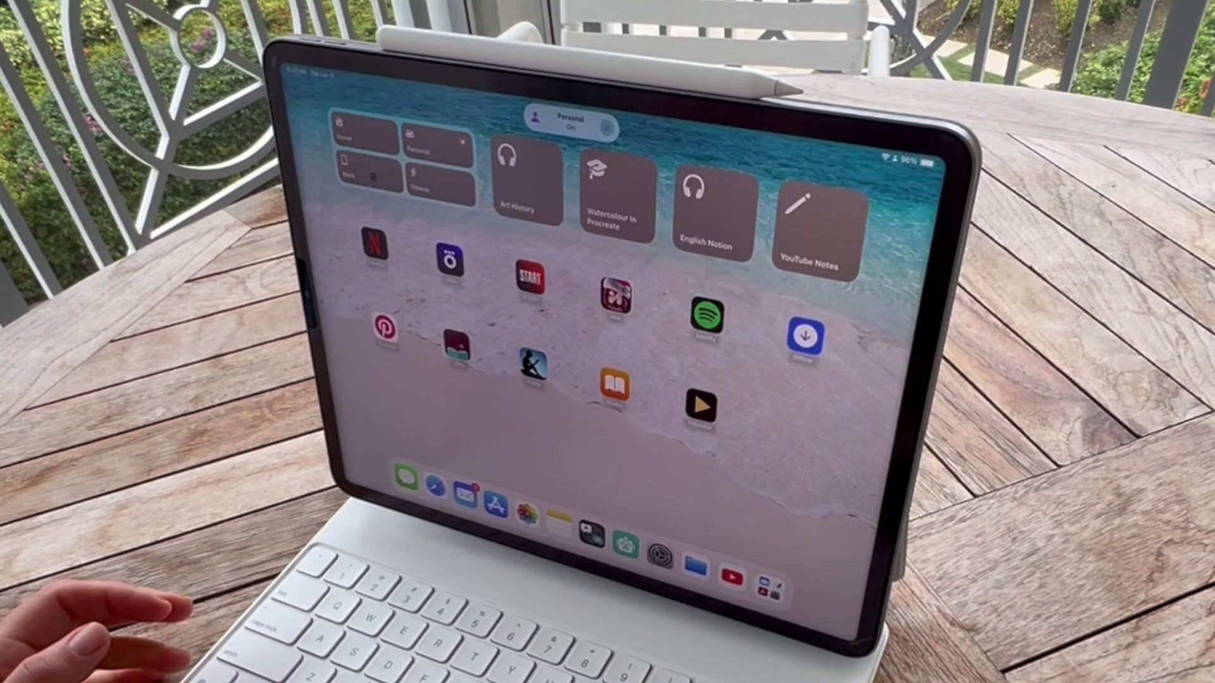
# - Switch the widget to Work, then Fitness, then turn Fitness off for the default page
pyautogui.click(373, 175)
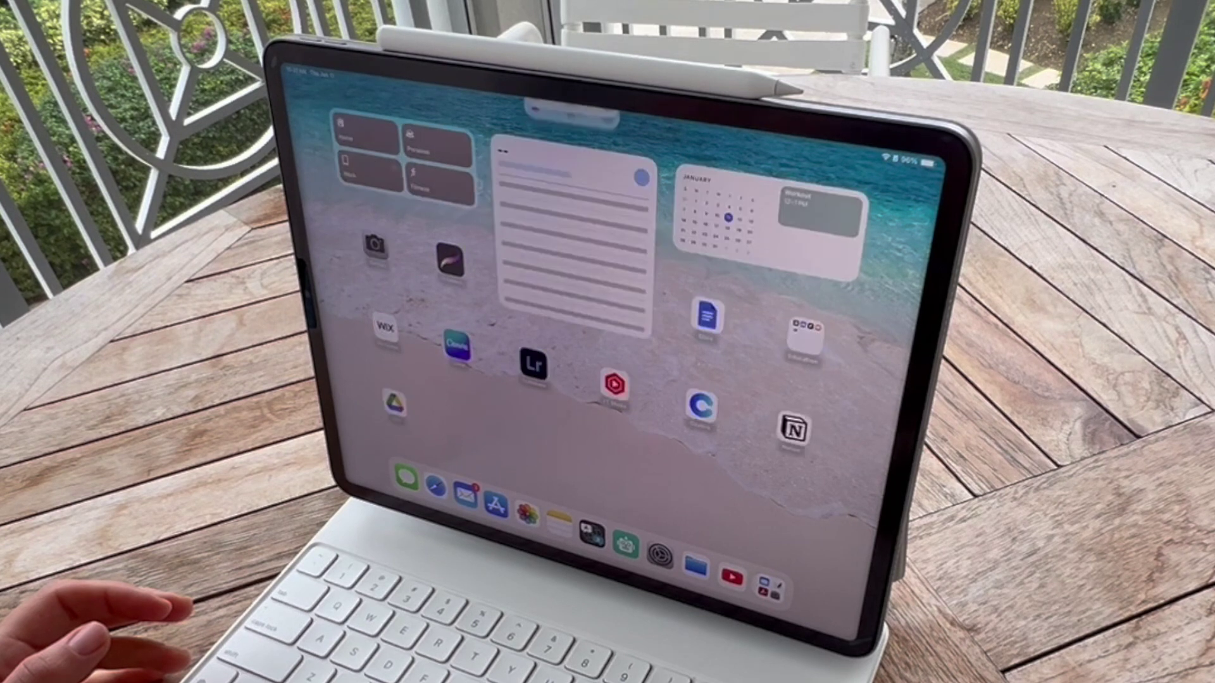
pyautogui.click(448, 187)
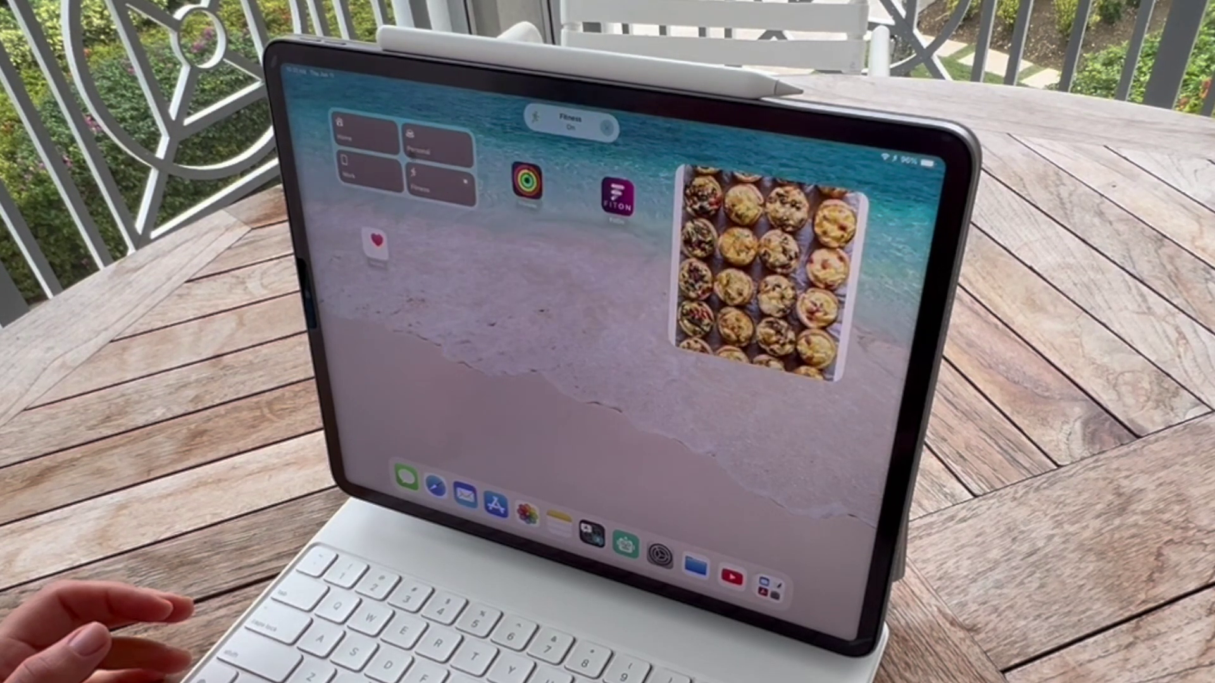
pyautogui.click(465, 182)
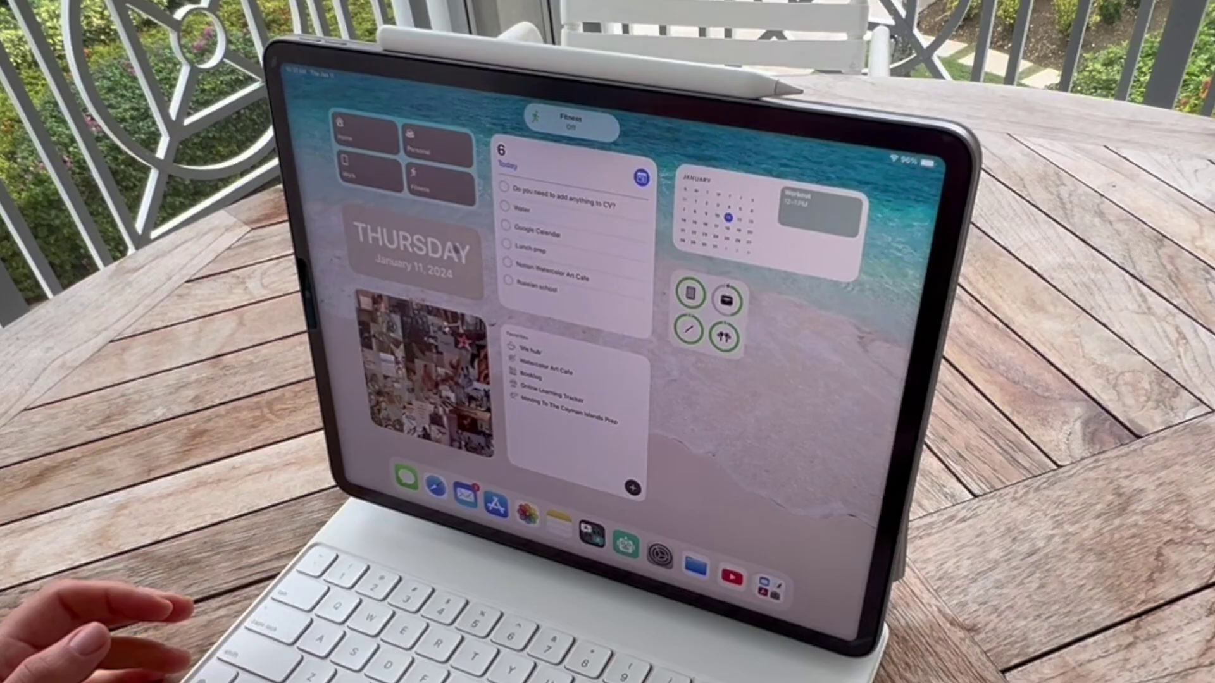